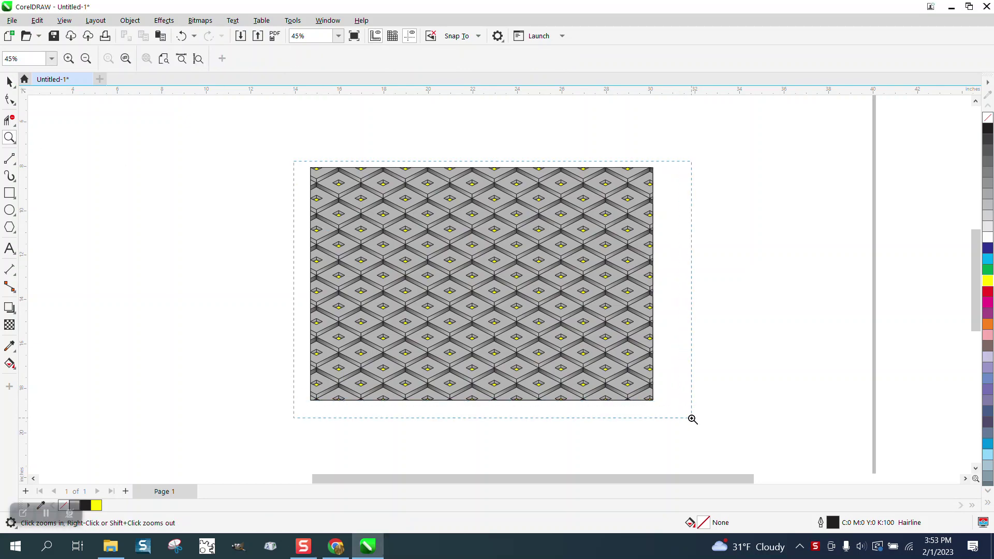
Select the diamond pattern group and move it aside to expose the yellow rectangle.
click(615, 349)
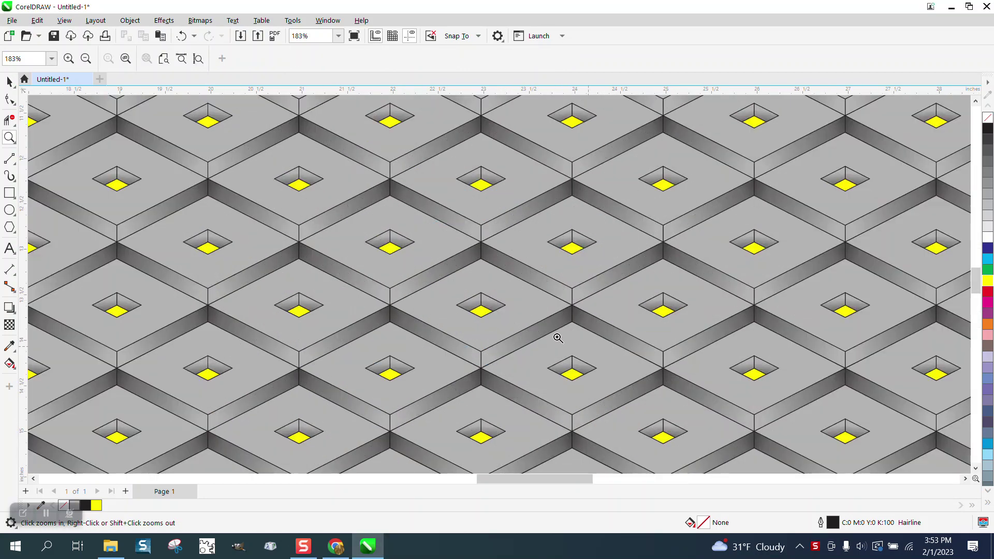
scroll(417, 295, down, 6)
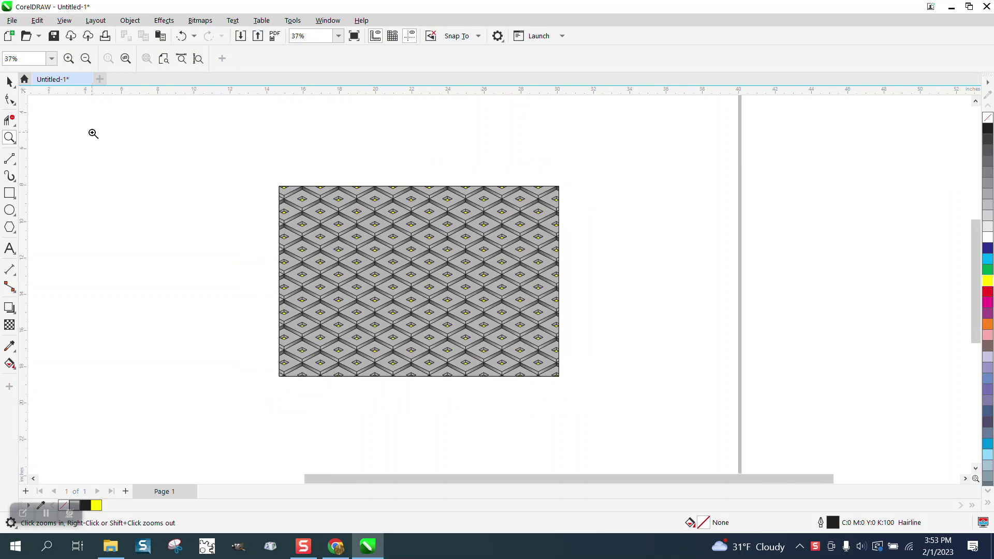
click(10, 82)
click(300, 192)
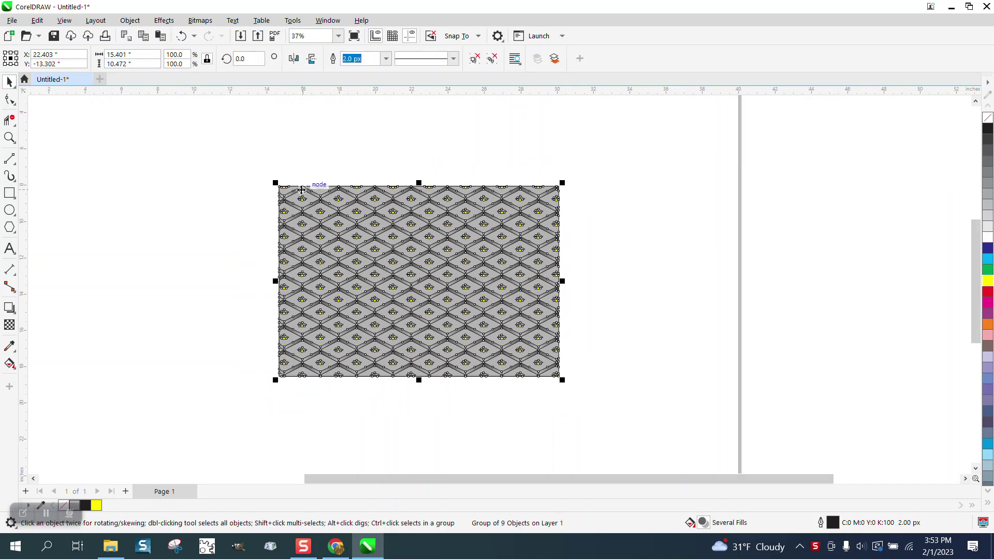
key(ctrl+z)
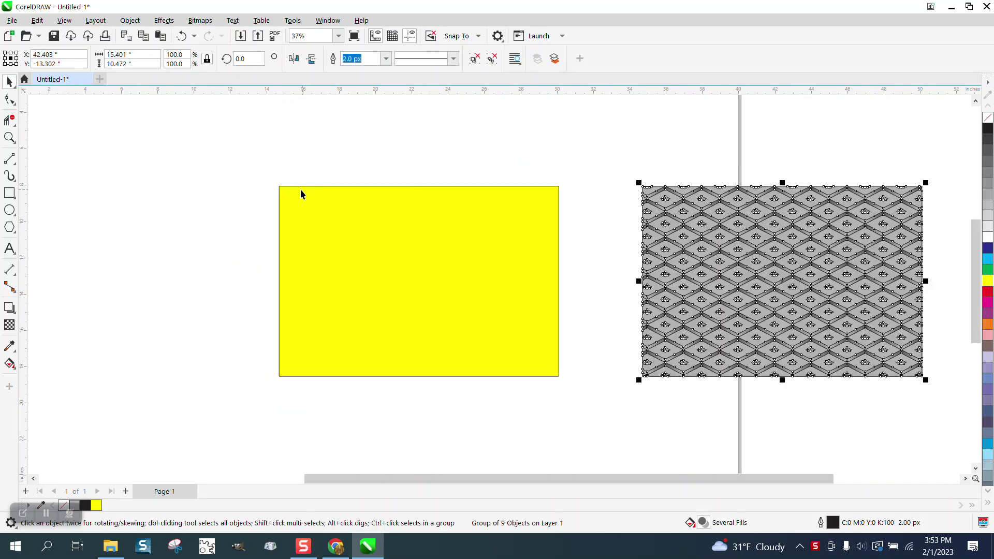
Fill the yellow rectangle with Blue and move it back behind the pattern.
click(373, 232)
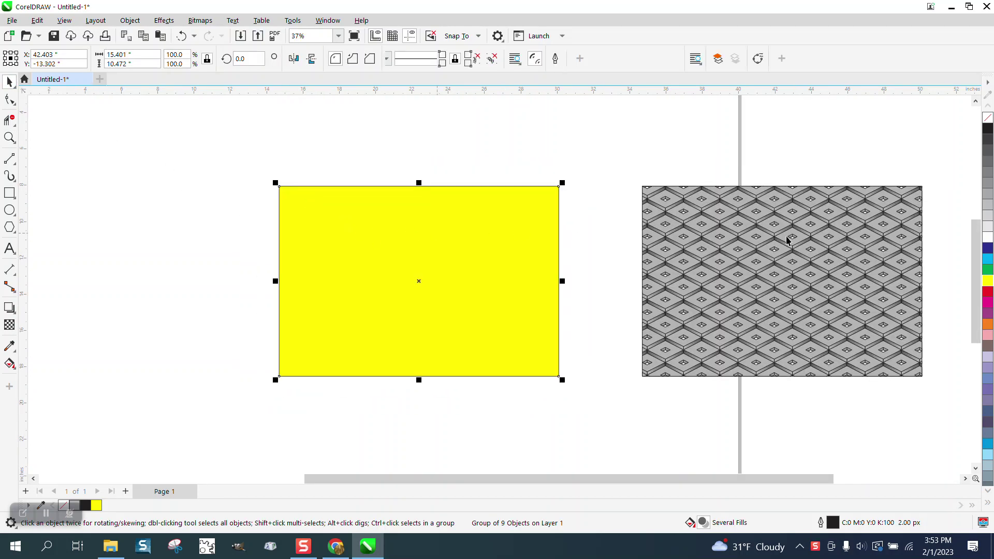
click(988, 249)
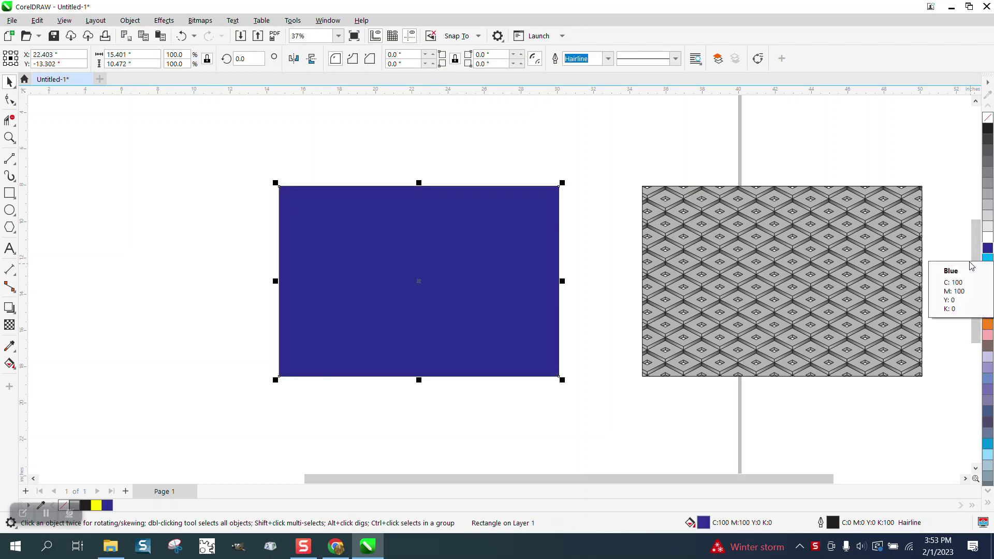
key(Right)
Zoom in to check that blue shows through the holes, then zoom to the empty left area.
click(10, 138)
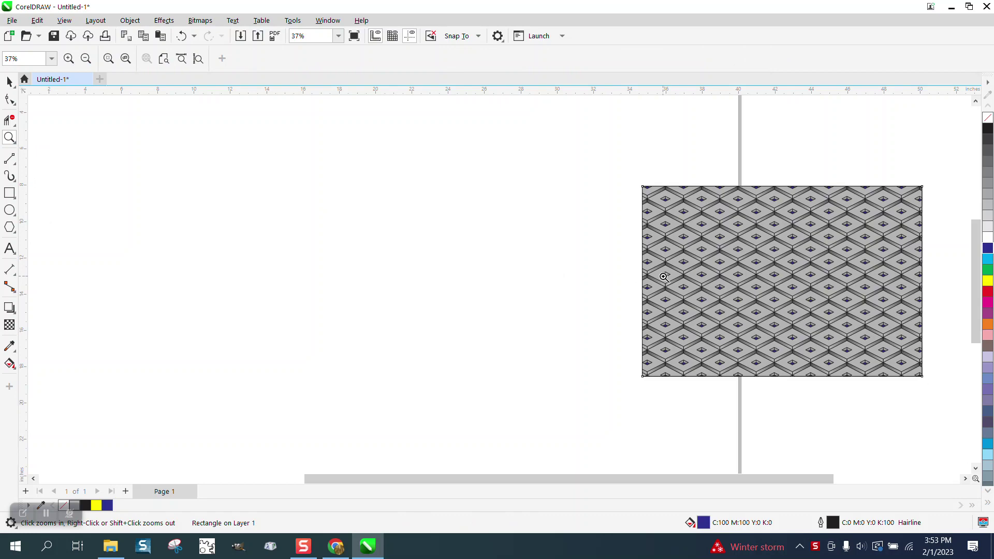
drag(648, 227, 761, 283)
scroll(494, 290, down, 4)
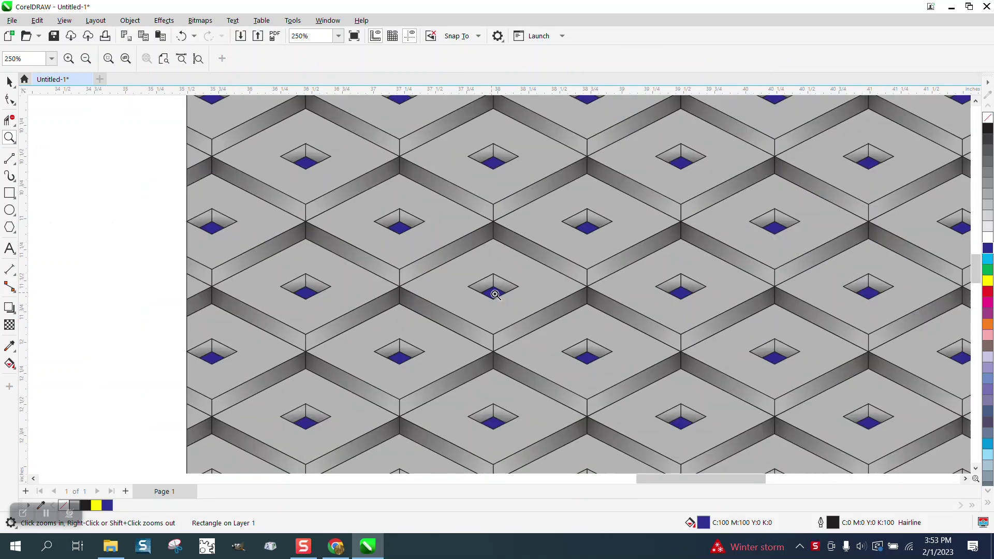
scroll(535, 292, down, 5)
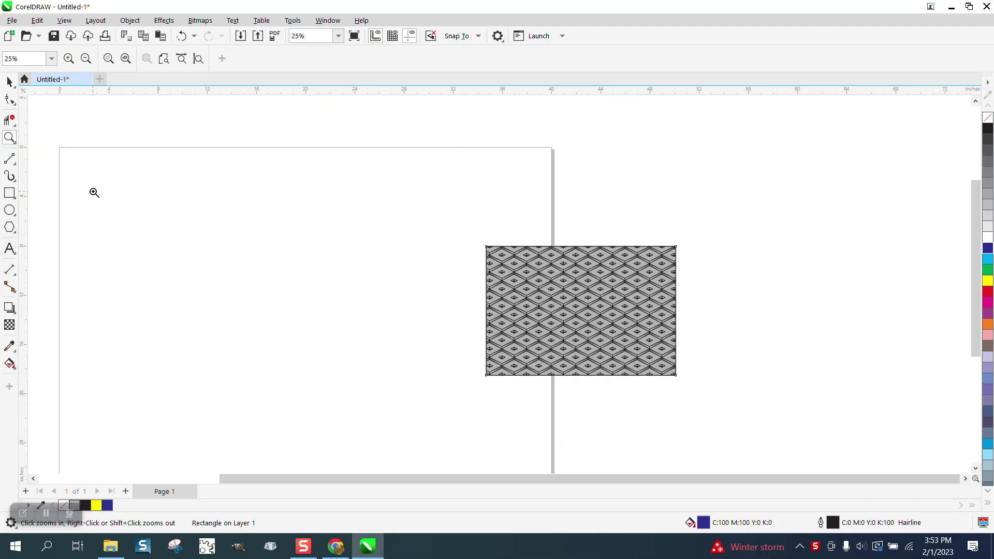
drag(92, 195, 530, 399)
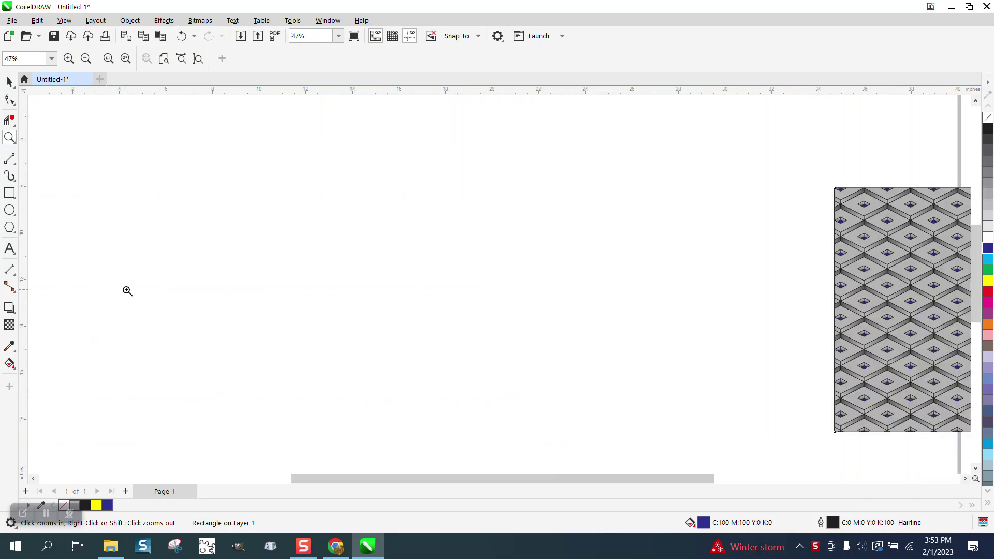
Draw a 4-sided polygon diamond and set its width to 2 inches, making it 2.0 by 1.179.
click(11, 228)
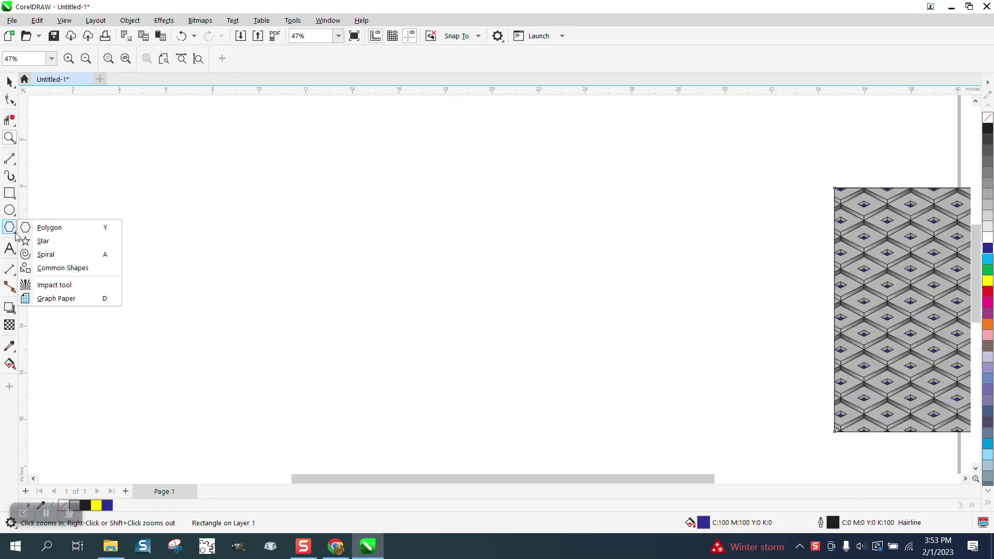
click(77, 235)
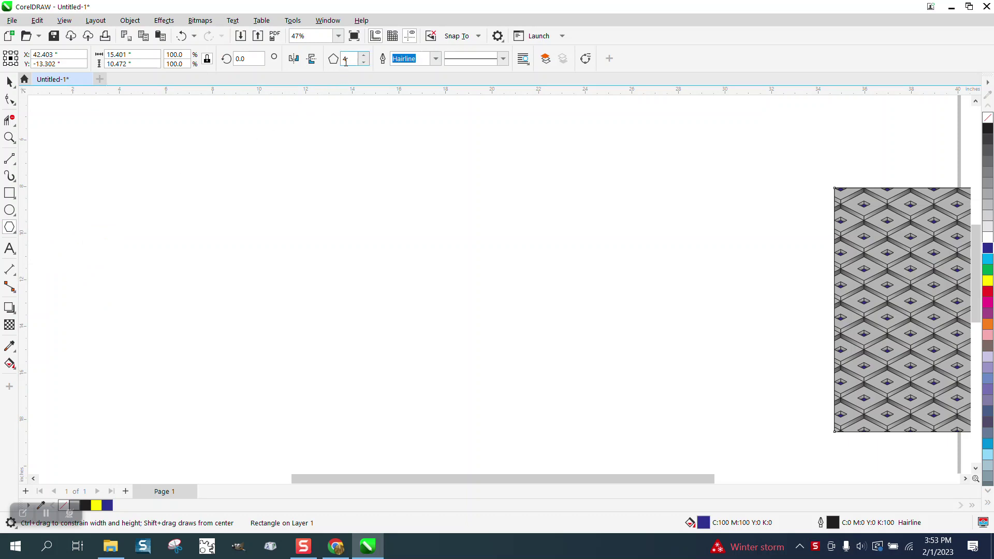
drag(426, 214, 381, 242)
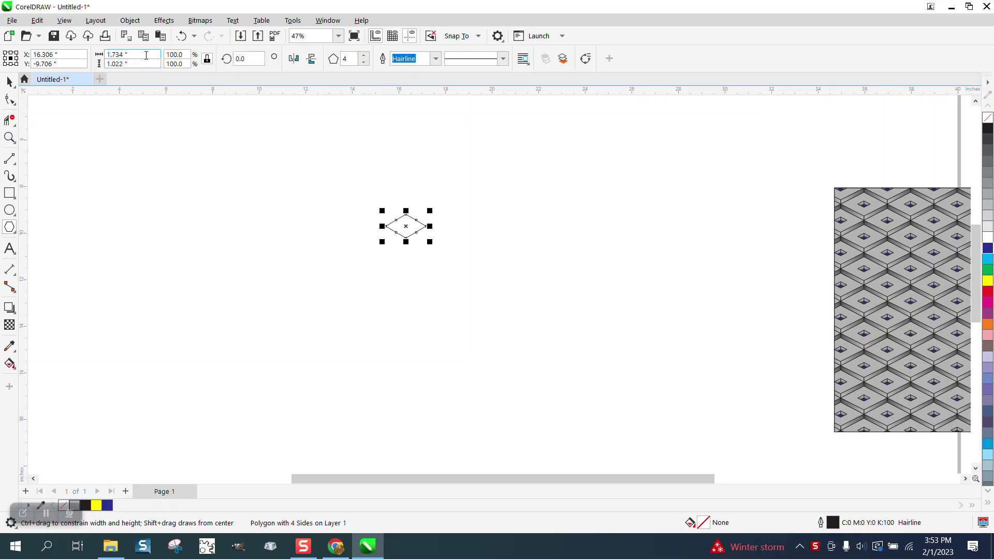
double_click(124, 55)
text(2)
key(Return)
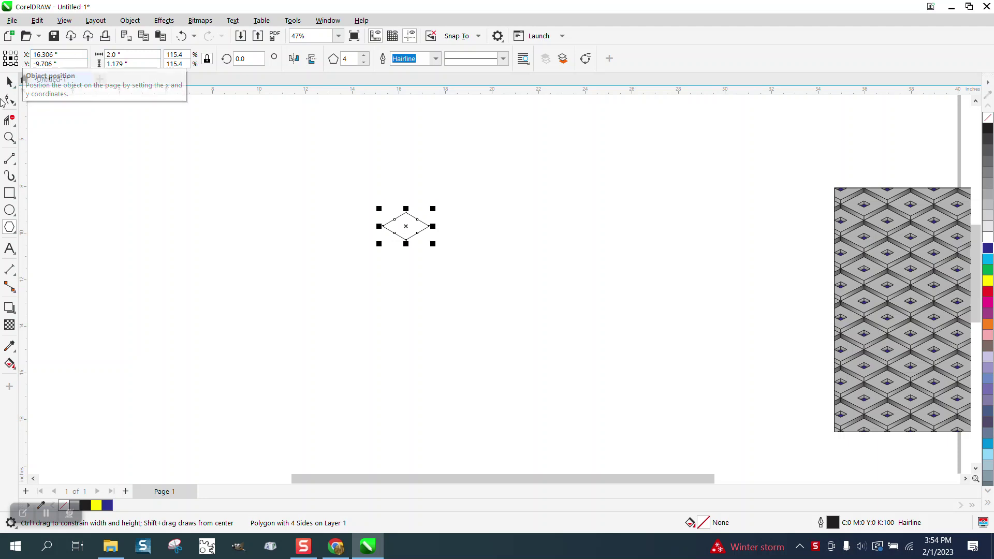
click(9, 137)
drag(345, 187, 517, 277)
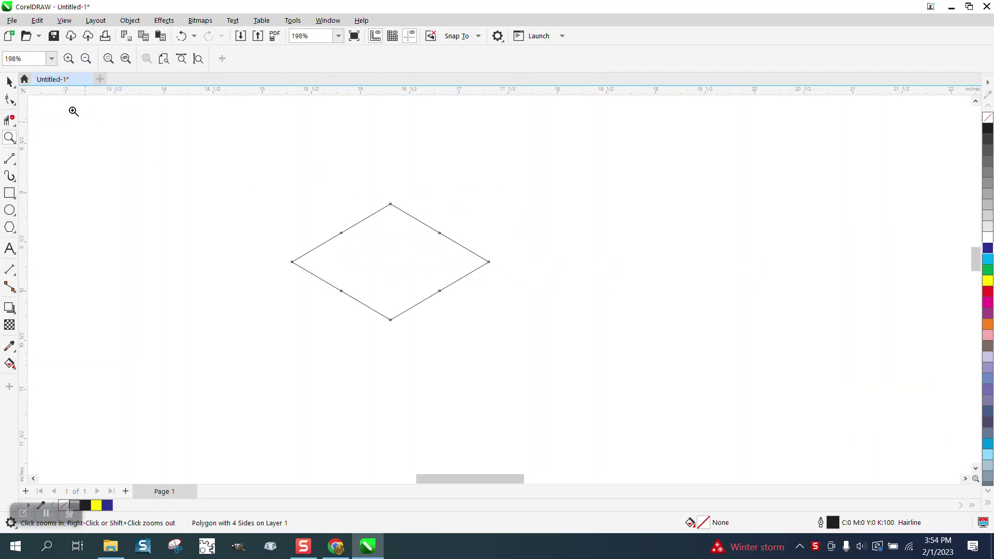
click(10, 82)
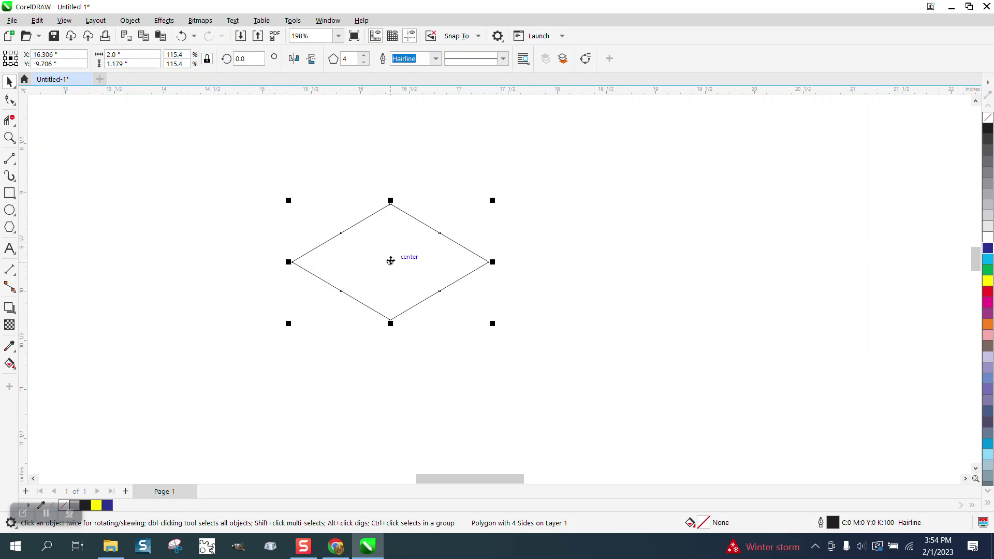
Set the nudge distance to 0.25 inch and add a copy of the diamond nudged down.
click(419, 184)
click(426, 58)
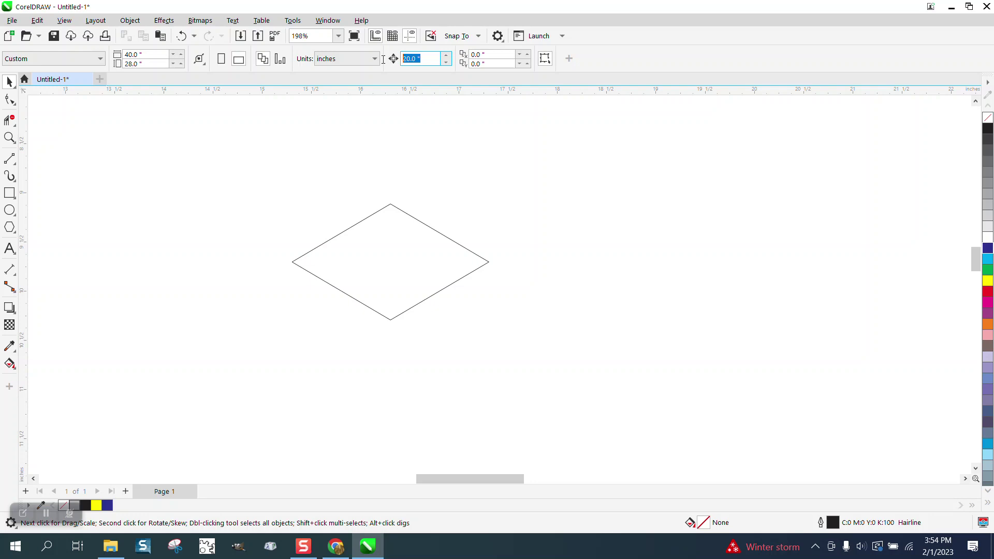
text(.25)
click(391, 248)
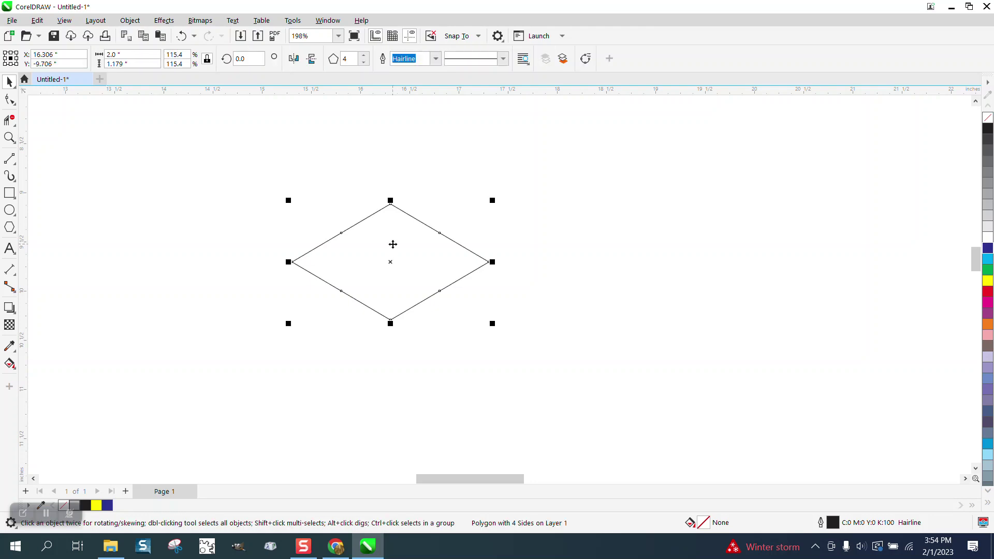
key(KP_Add)
key(Down)
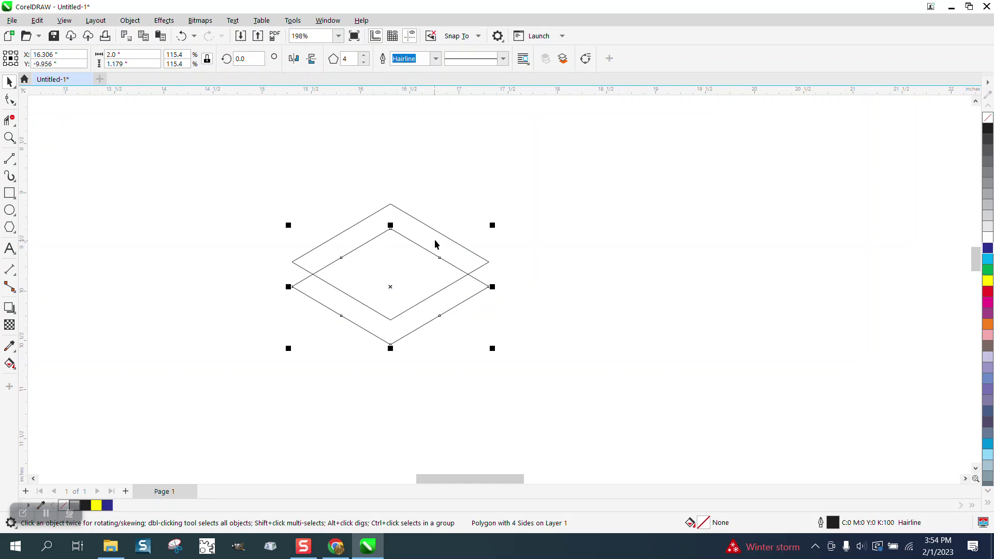
Shrink the upper diamond to 0.711 by 0.419 and duplicate it 0.25 inch lower.
click(448, 237)
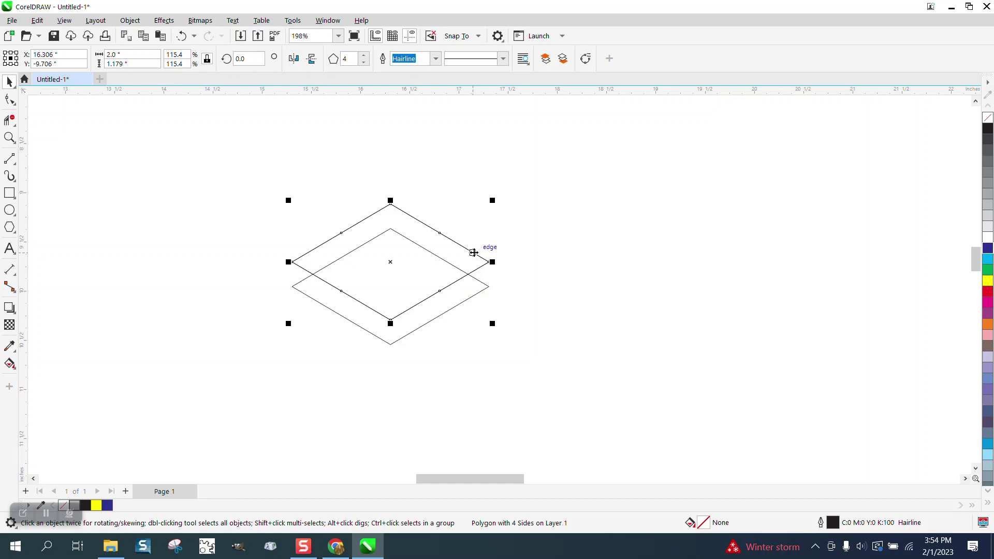
drag(494, 202, 439, 240)
key(ctrl+r)
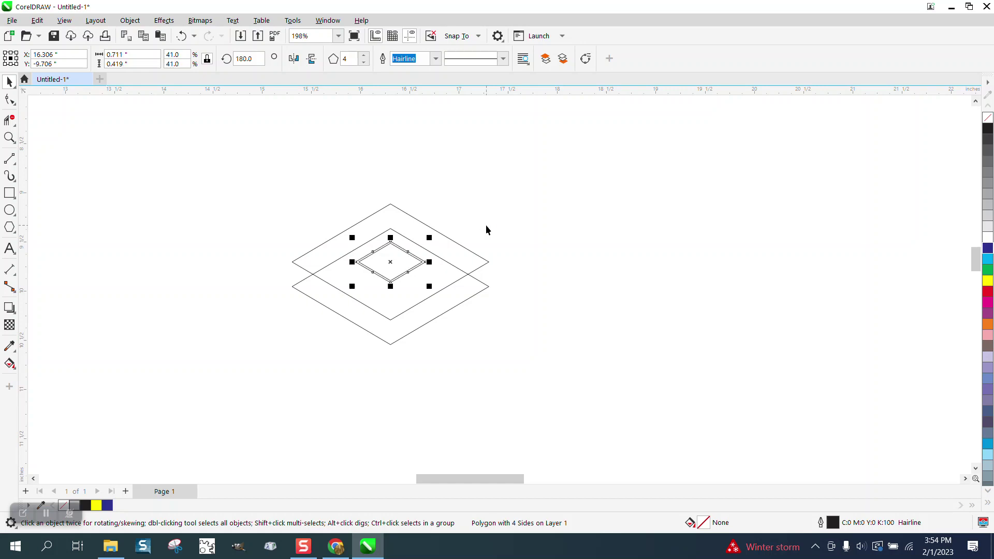
key(Down)
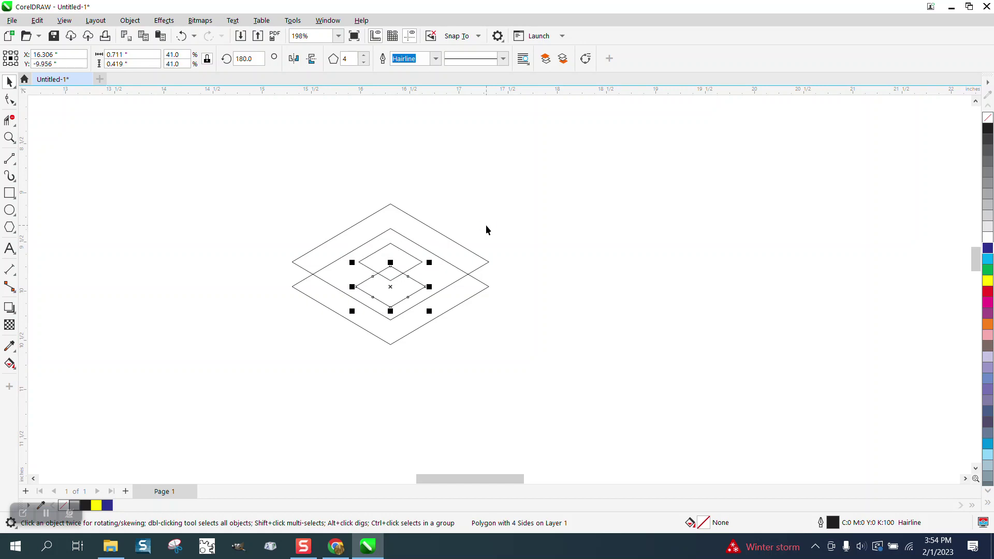
Draw 2-point vertical lines joining the large diamonds' left, bottom and right corners and the small diamond's top corner.
click(9, 137)
drag(255, 184, 624, 407)
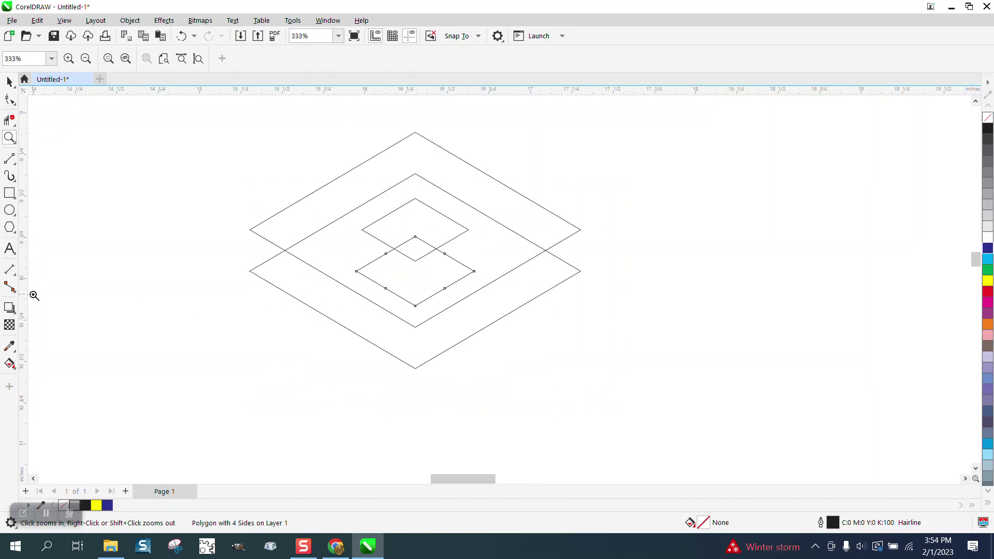
click(13, 161)
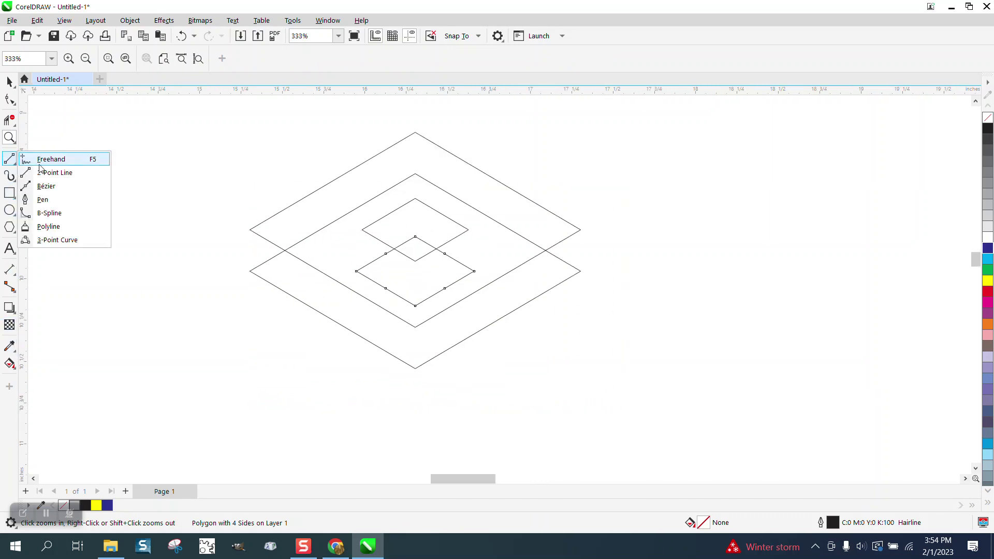
click(43, 172)
drag(250, 230, 250, 271)
drag(415, 328, 415, 368)
drag(581, 230, 581, 270)
drag(415, 198, 415, 237)
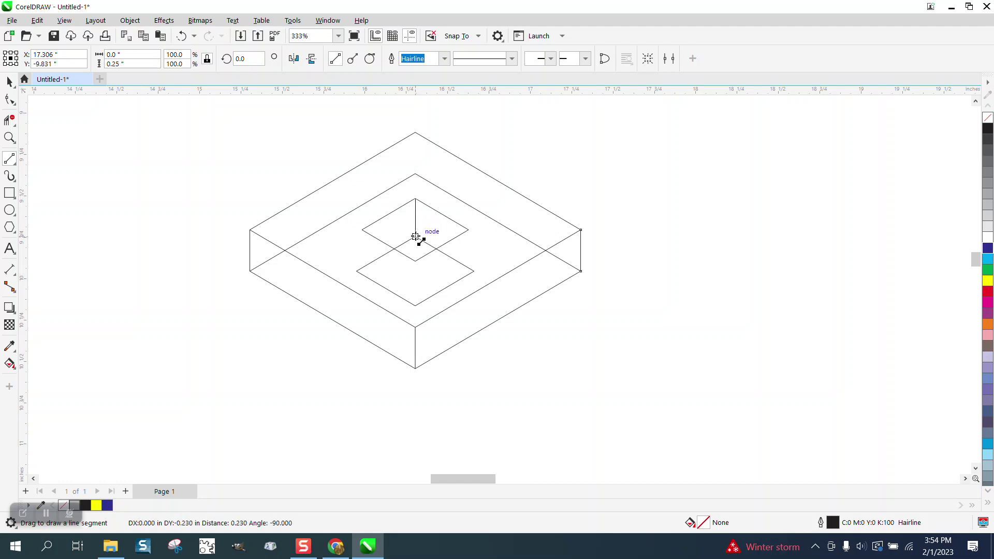
Delete the stray diagonals and the lower diamond's hidden outline with Virtual Segment Delete.
click(9, 120)
click(317, 230)
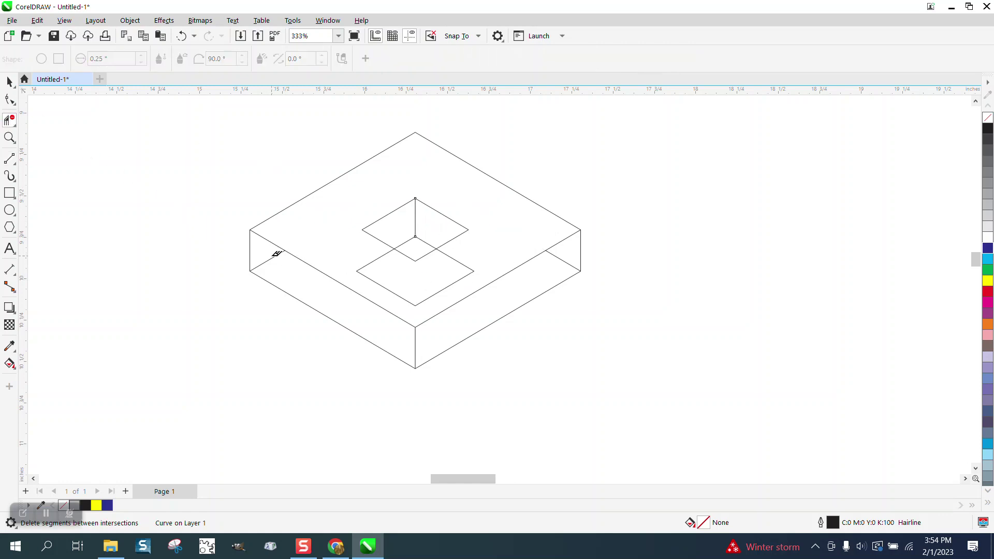
click(283, 254)
click(571, 263)
click(378, 257)
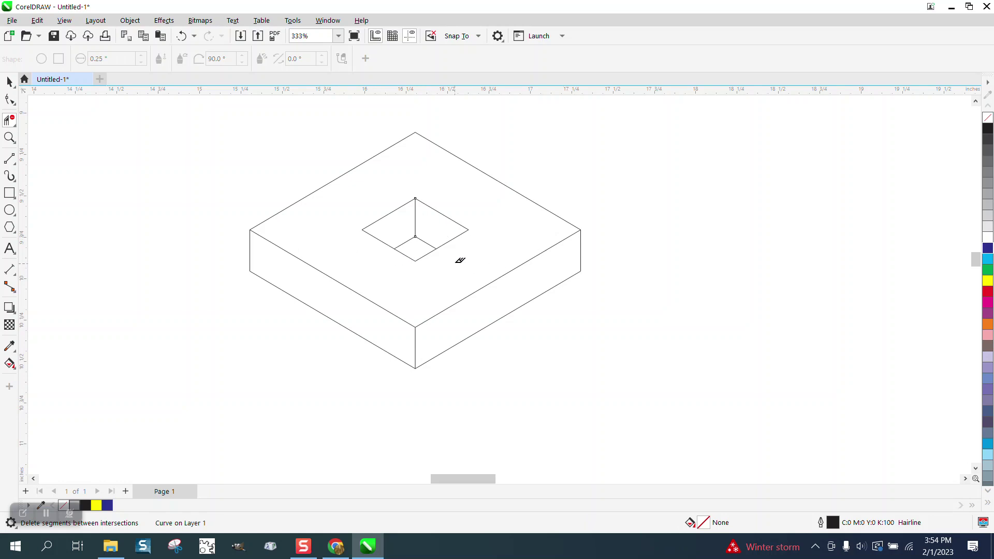
scroll(404, 226, down, 2)
click(9, 82)
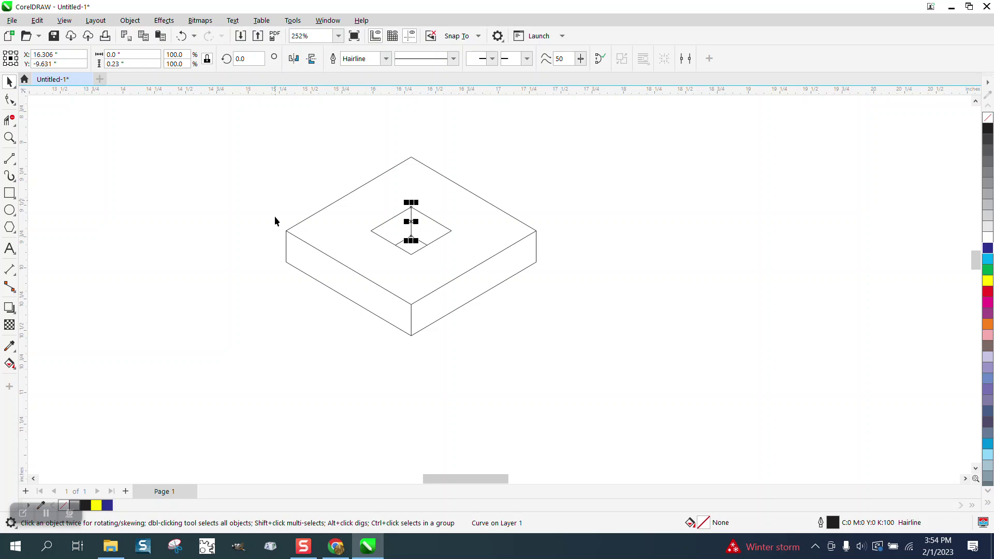
Smart Fill the box's top face and right side with light grey (179,179,179).
click(10, 364)
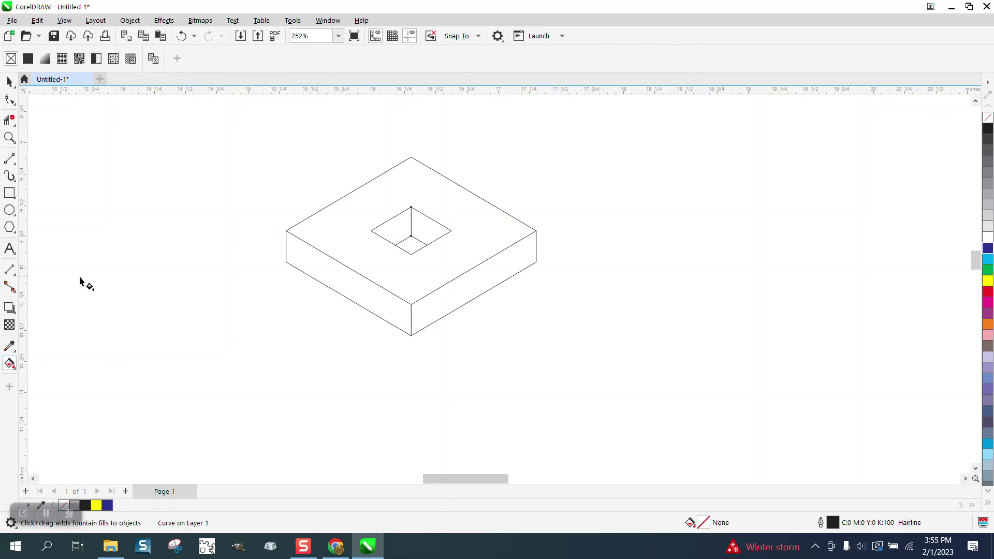
click(14, 367)
click(43, 363)
click(14, 367)
click(41, 375)
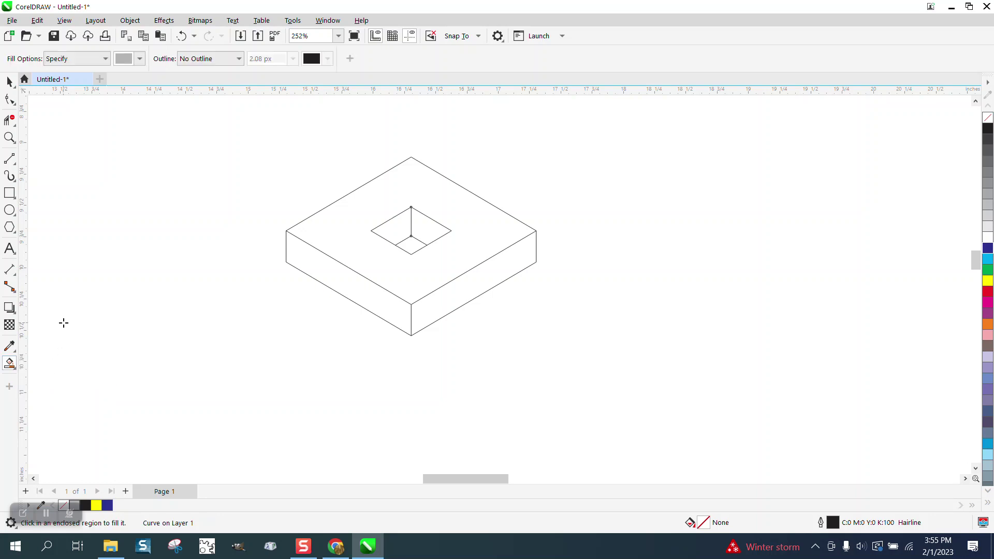
click(414, 196)
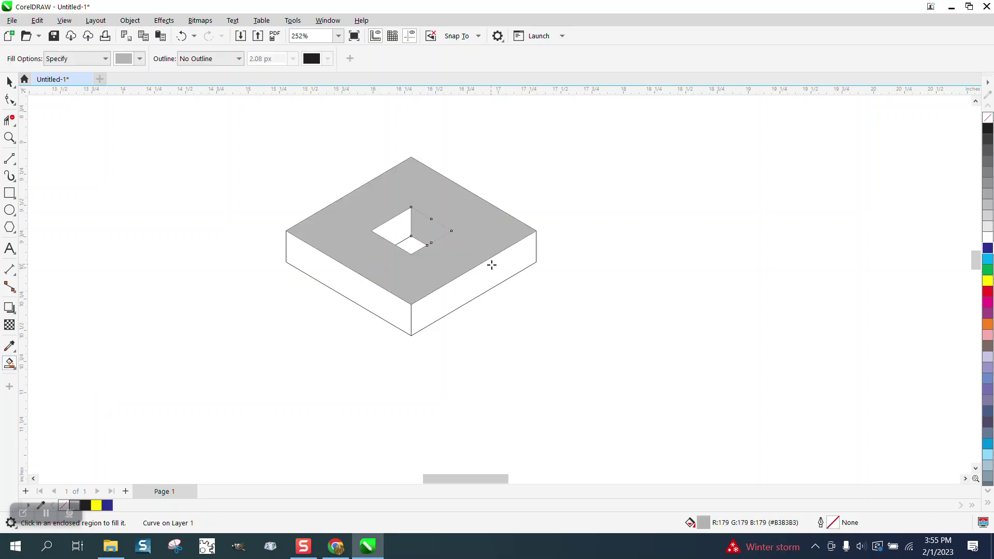
click(493, 266)
Select the wall face inside the hole and zoom in on the box.
click(10, 81)
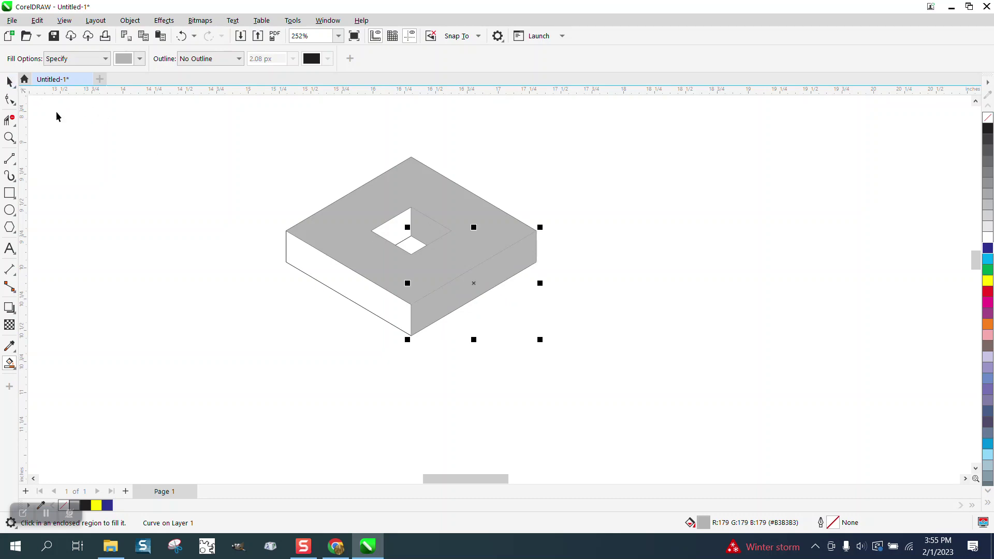
key(Escape)
click(429, 228)
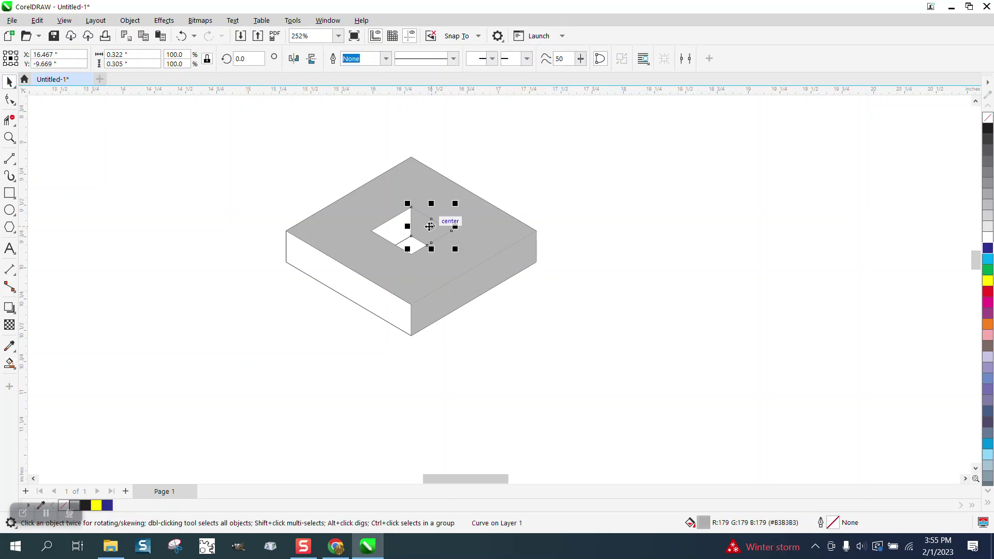
click(9, 137)
drag(262, 166, 643, 383)
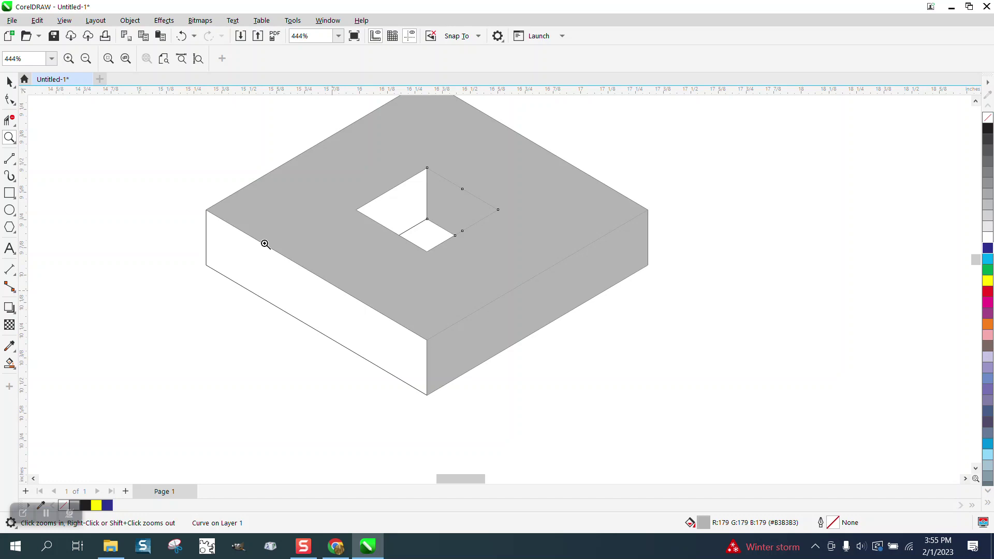
Give the hole's inner wall a vertical fountain fill ending in a dark colour.
click(10, 97)
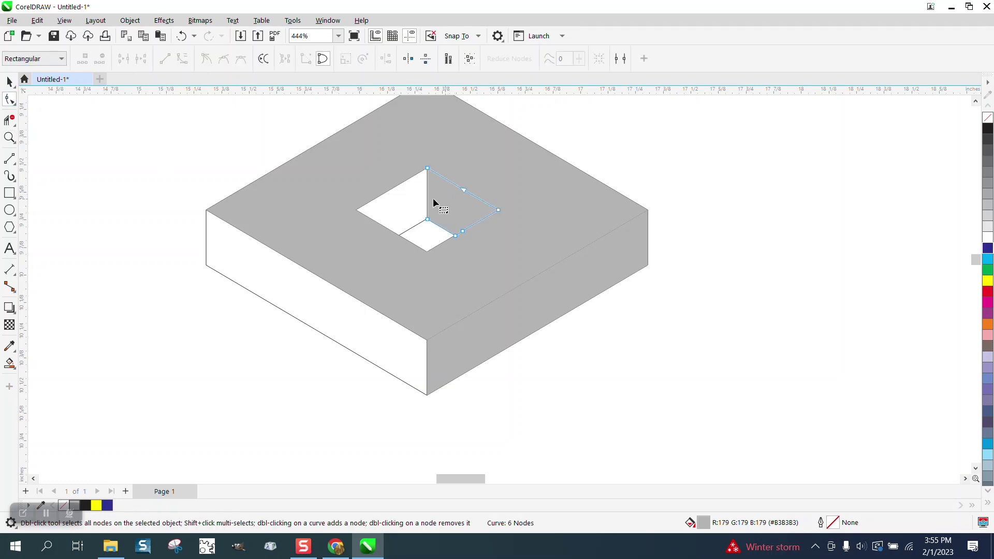
click(10, 81)
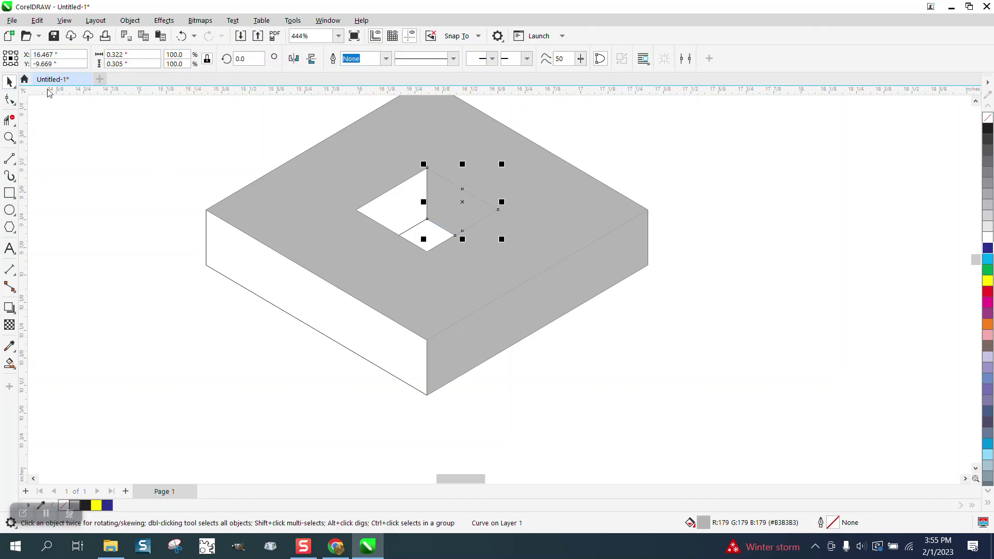
click(16, 372)
click(46, 360)
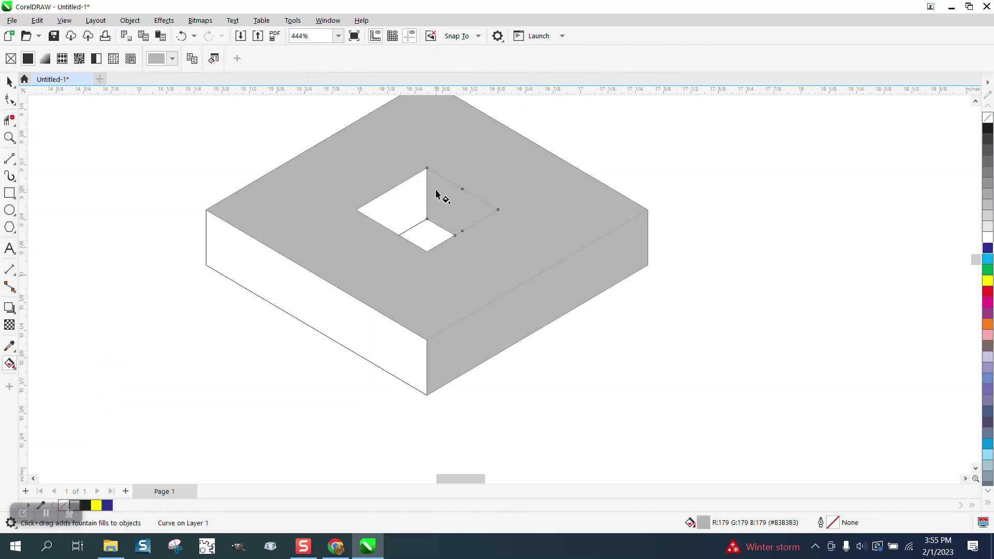
drag(453, 186, 452, 245)
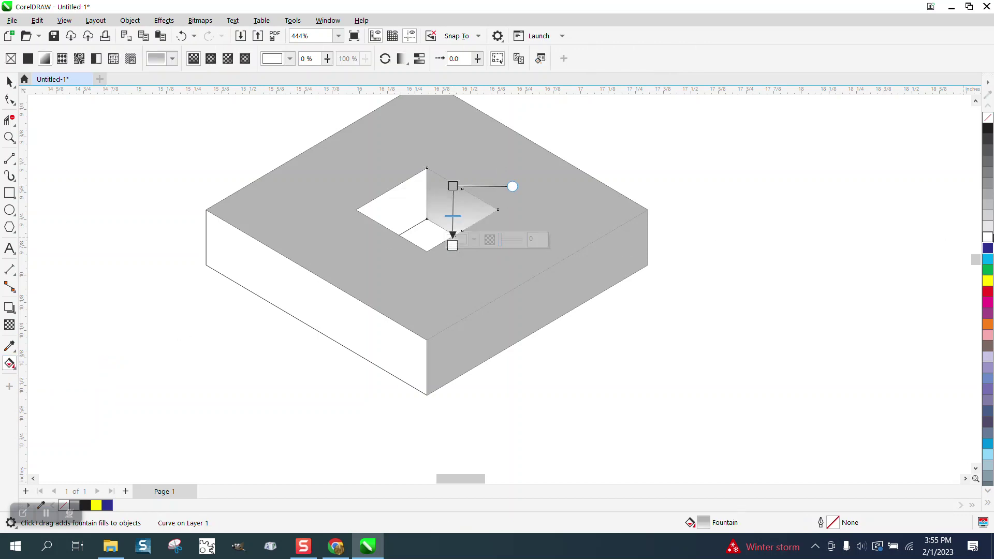
drag(989, 144, 430, 241)
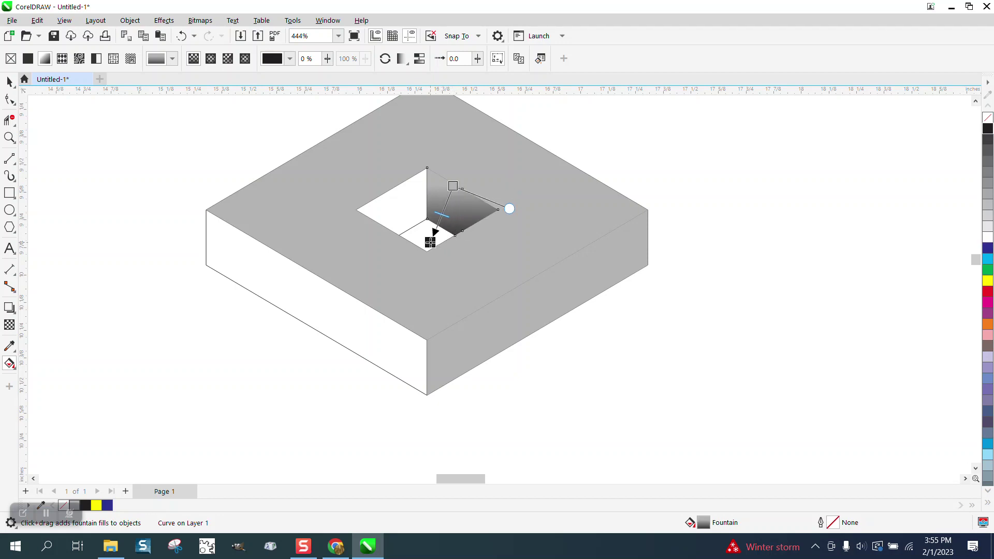
click(573, 293)
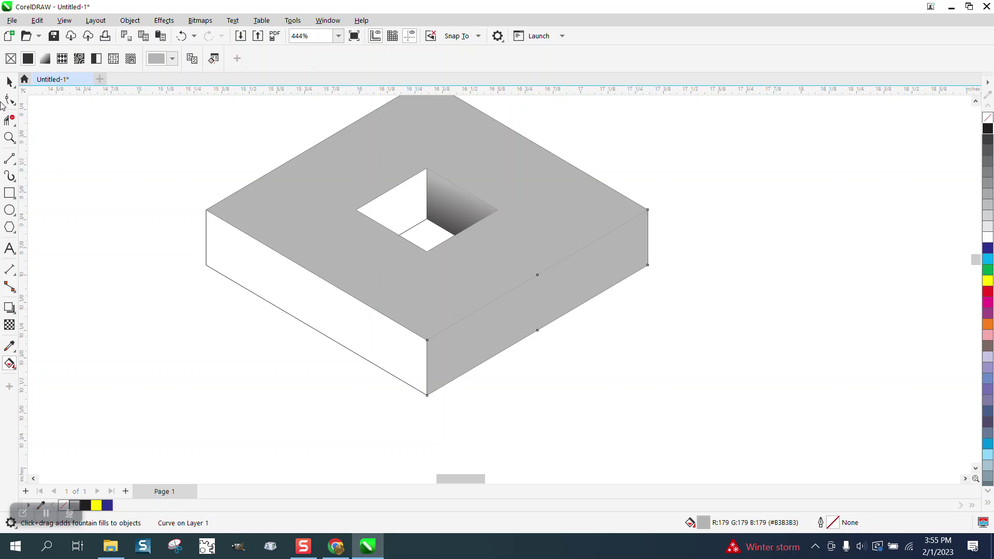
Give the right side face a grey-to-black fountain fill with the midpoint shifted toward the far end.
click(10, 82)
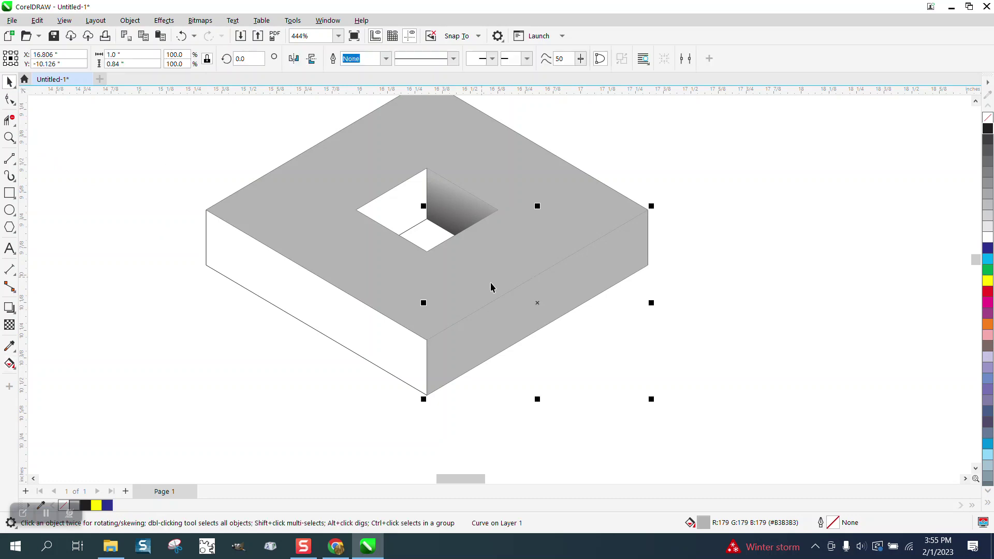
click(11, 364)
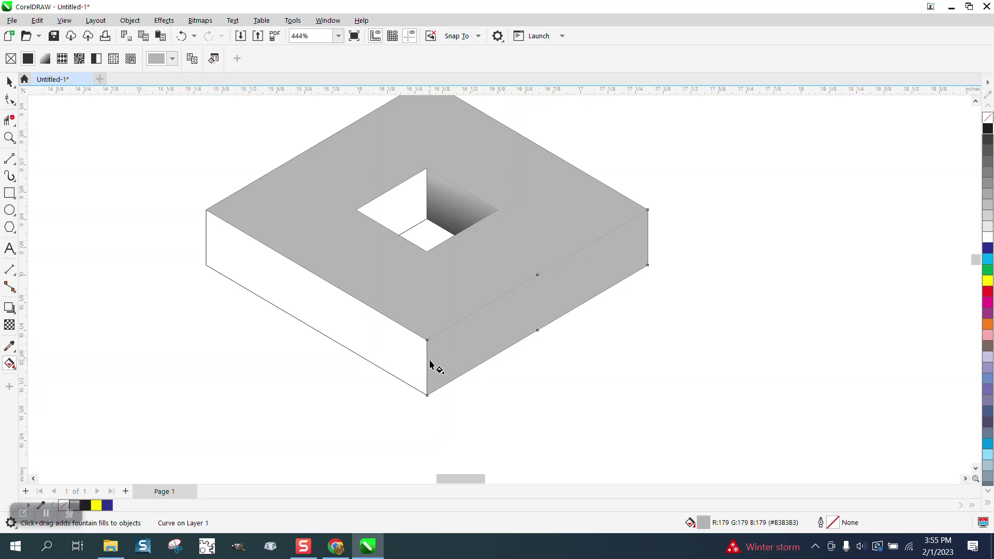
drag(429, 359, 652, 235)
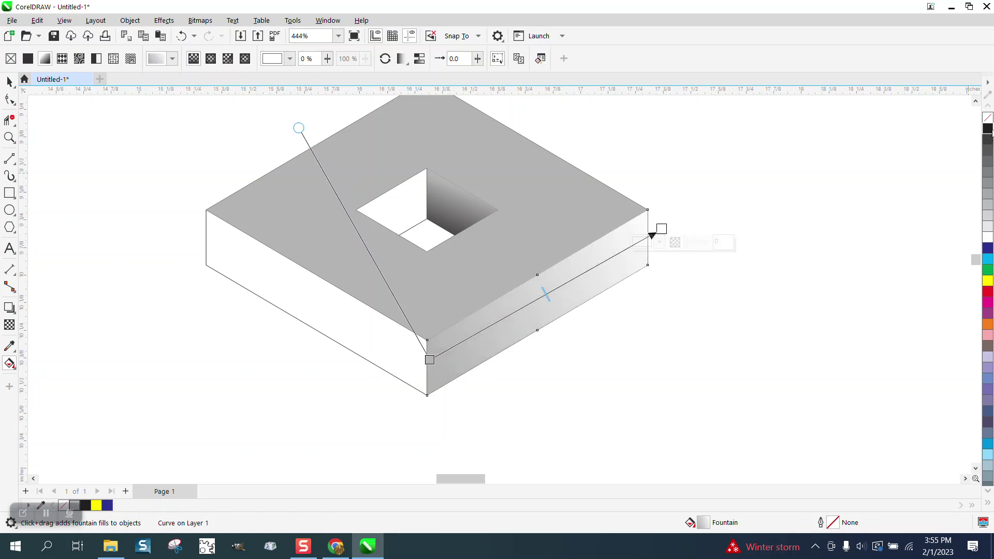
drag(988, 128, 662, 228)
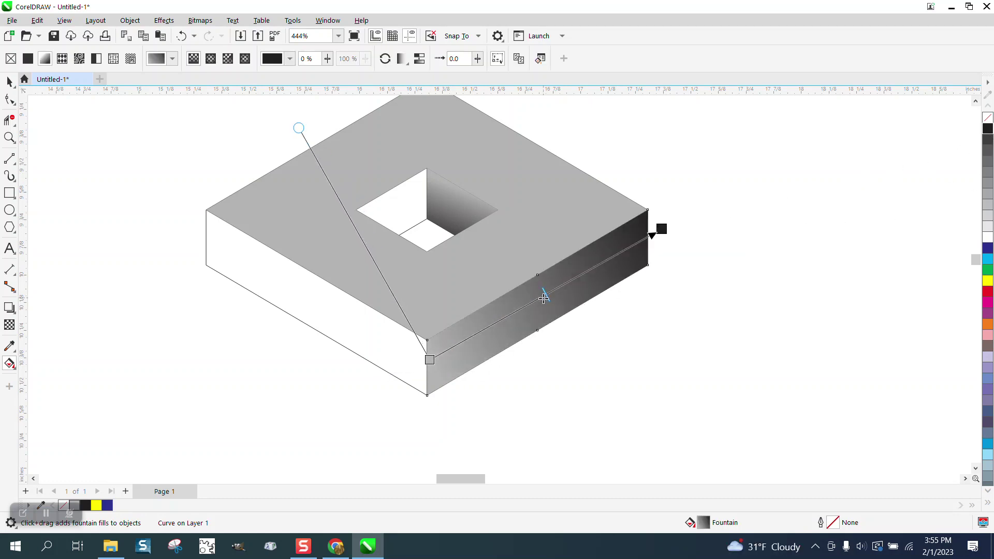
drag(546, 295, 613, 256)
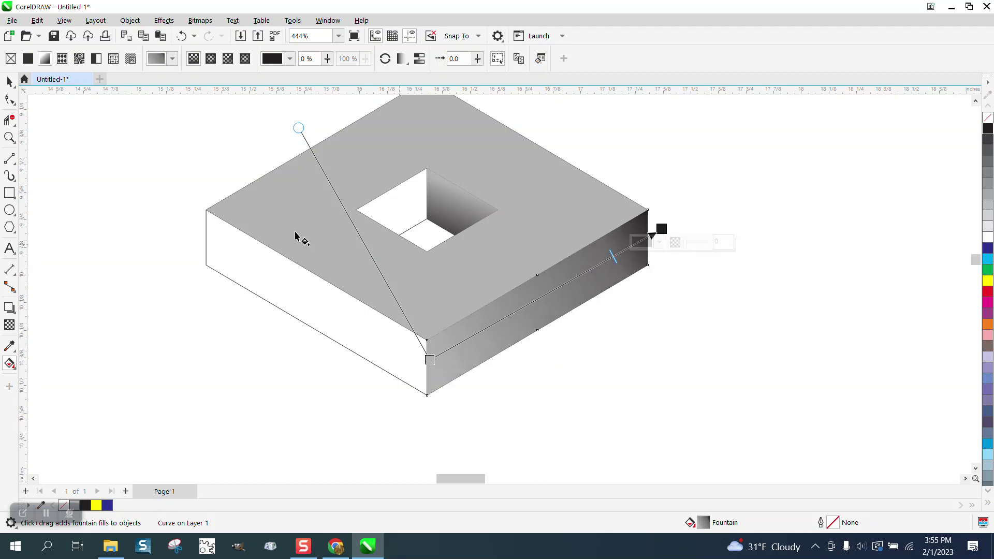
click(7, 82)
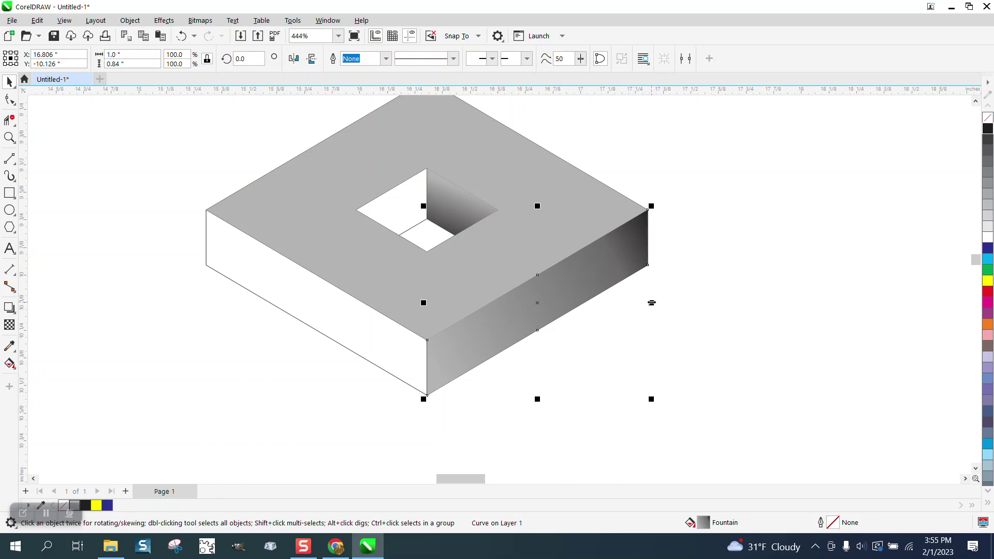
Mirror copies of the shaded right face and the hole wall onto the left side.
drag(651, 303, 247, 297)
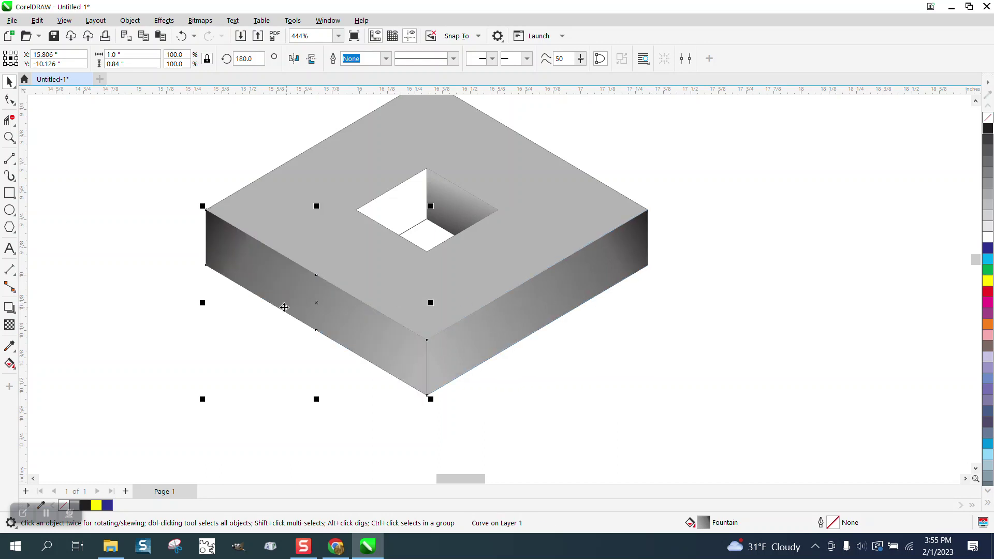
click(470, 207)
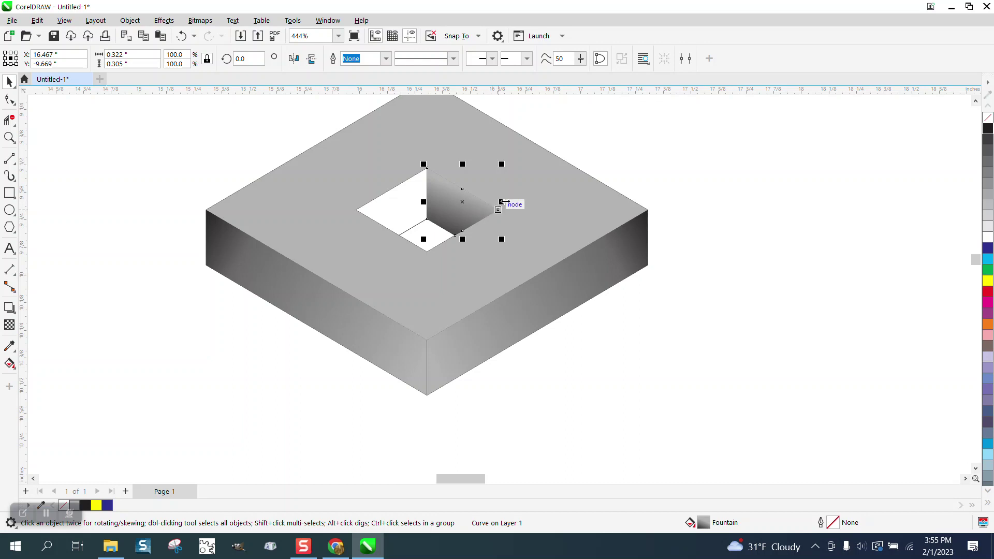
drag(502, 202, 353, 202)
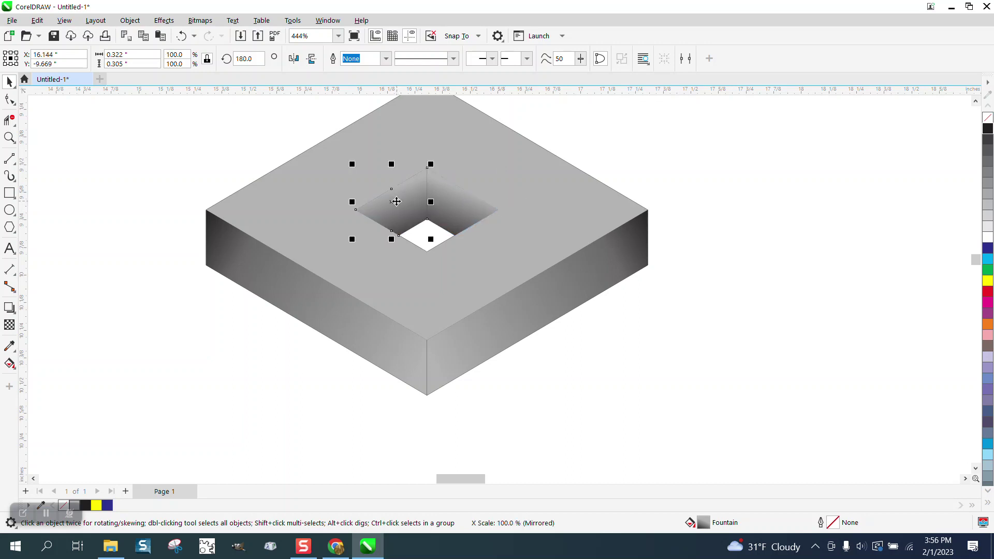
scroll(231, 222, down, 3)
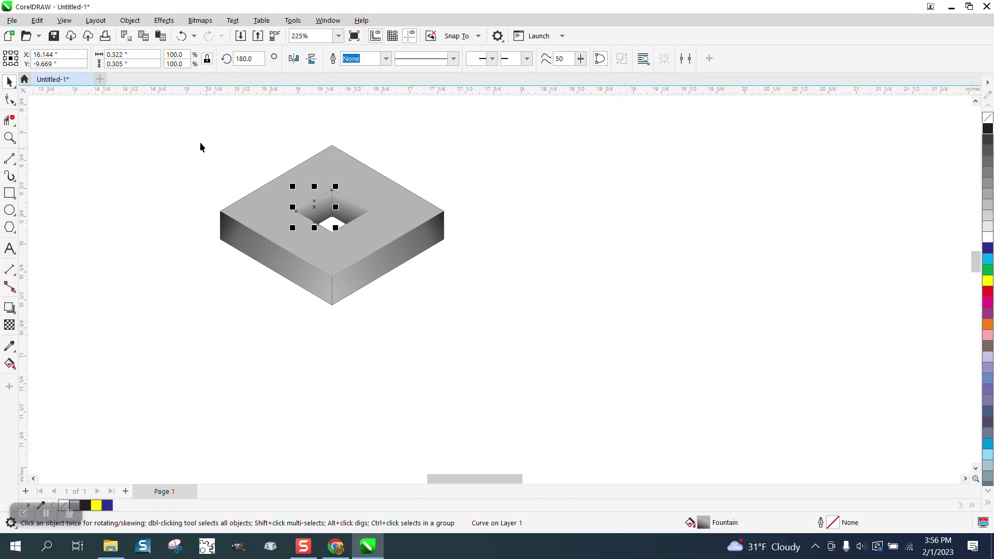
Give every part of the block a black 2.0 px outline.
drag(192, 122, 496, 324)
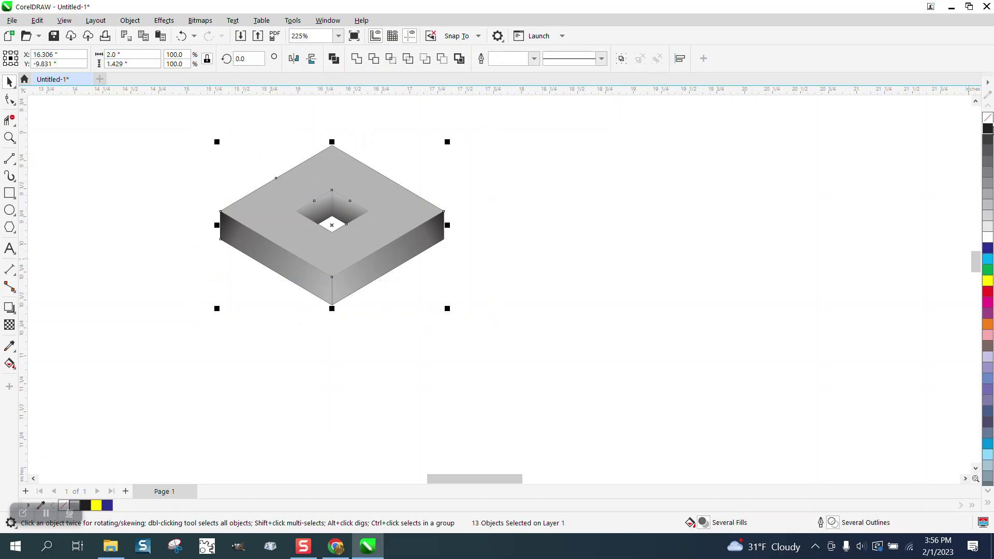
right_click(988, 130)
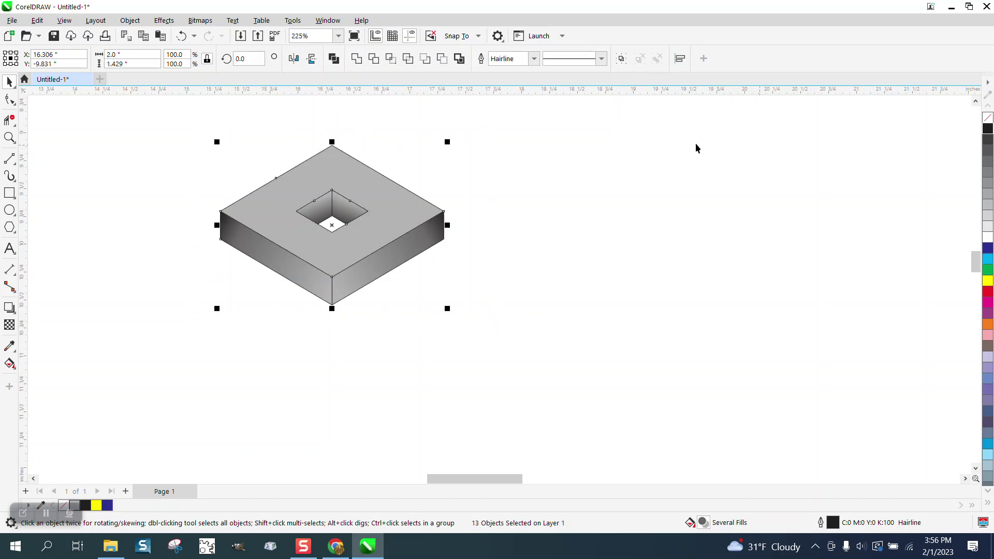
click(533, 59)
click(500, 97)
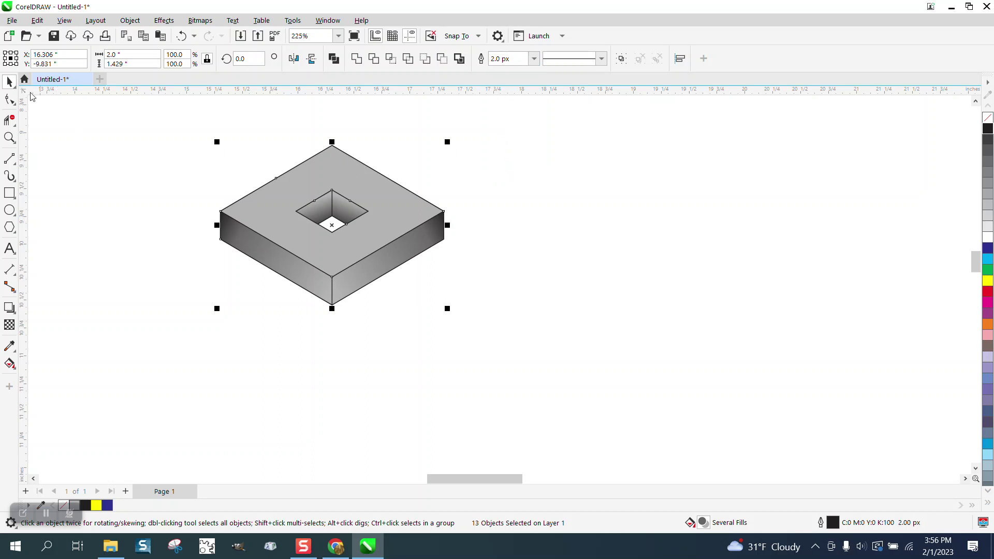
Group all 13 pieces of the block into one object.
drag(180, 129, 568, 344)
key(ctrl+g)
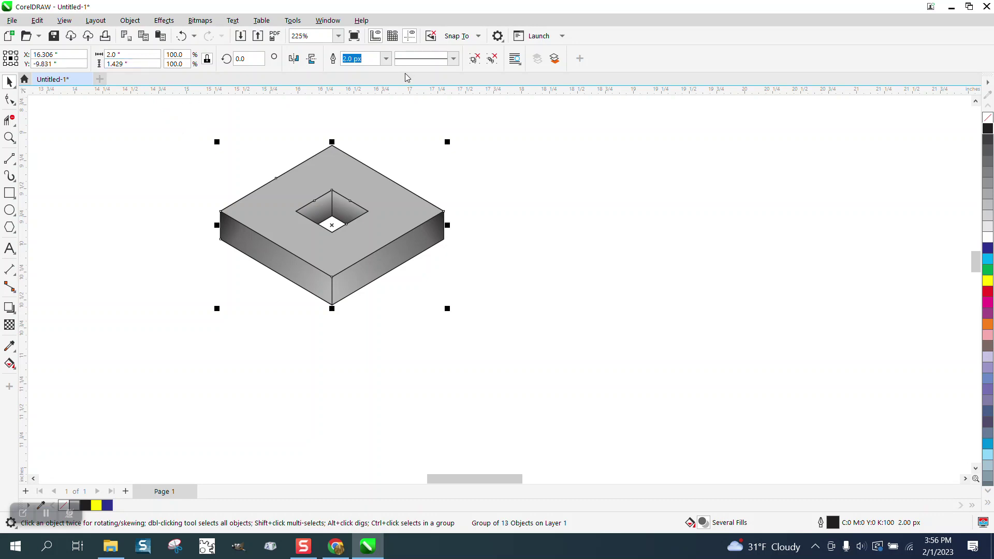
click(417, 100)
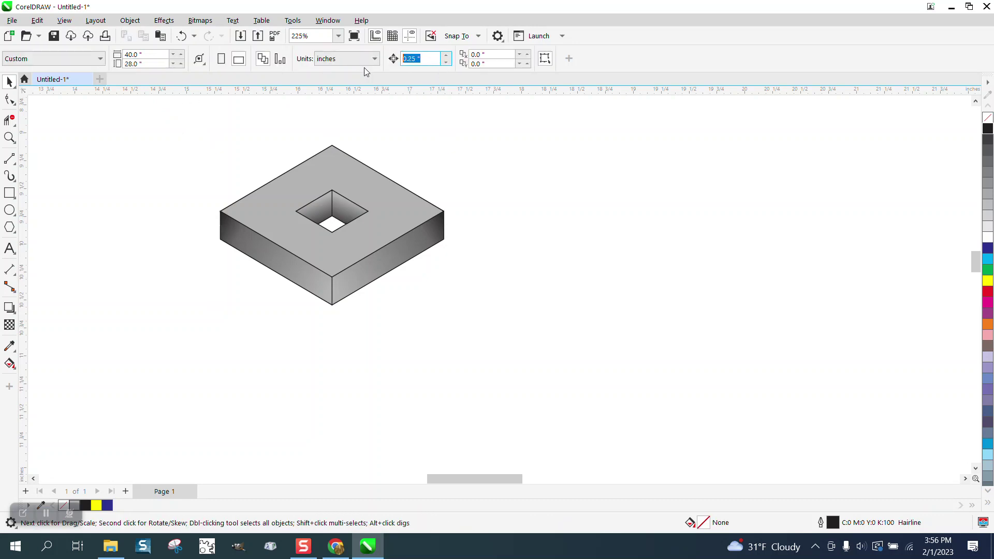
Try a 0.2-inch nudge with a duplicate of the block, then delete the test copy.
text(0.2)
key(Return)
drag(349, 265, 531, 339)
key(KP_Add)
key(Right)
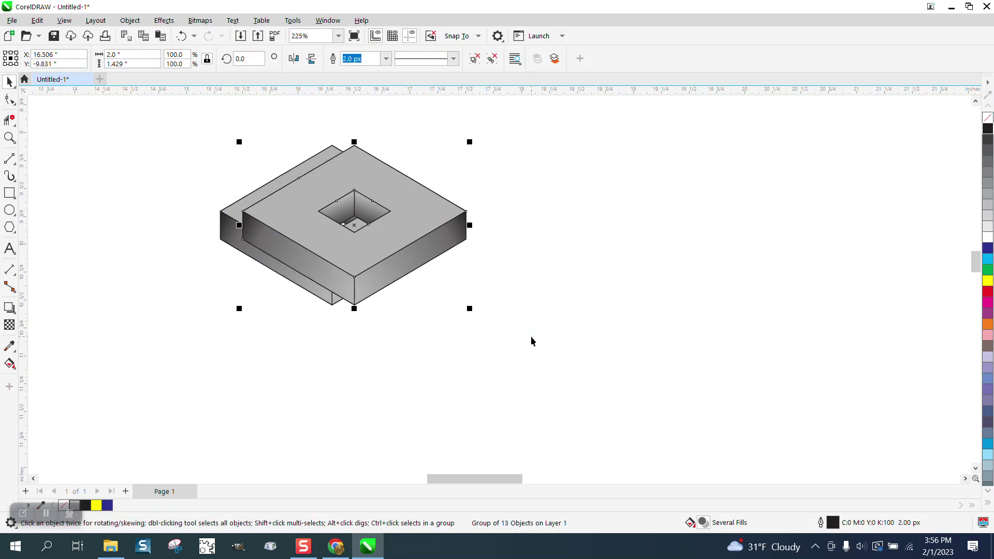
key(Delete)
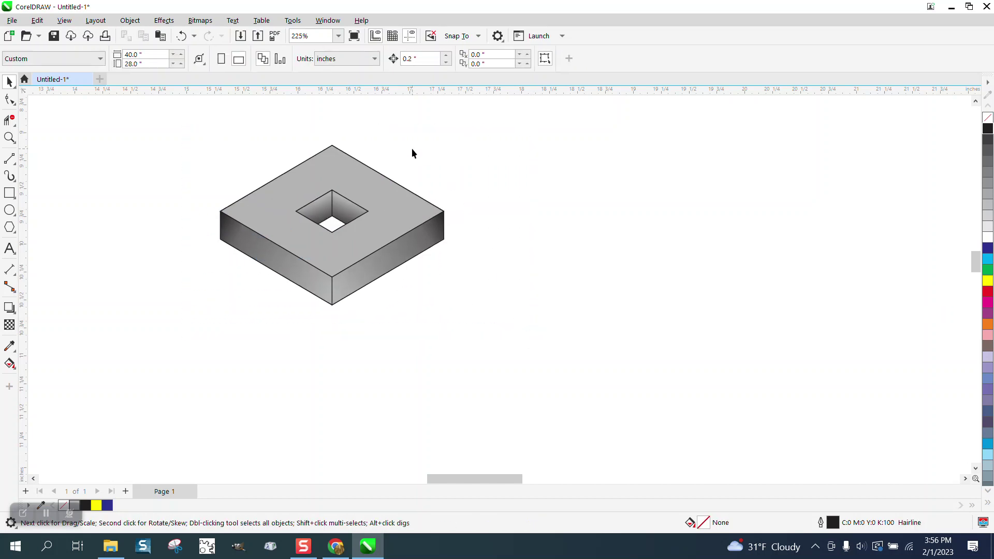
Set the nudge distance to 2 inches and reposition the block, deleting a misplaced duplicate.
double_click(425, 61)
text(2.)
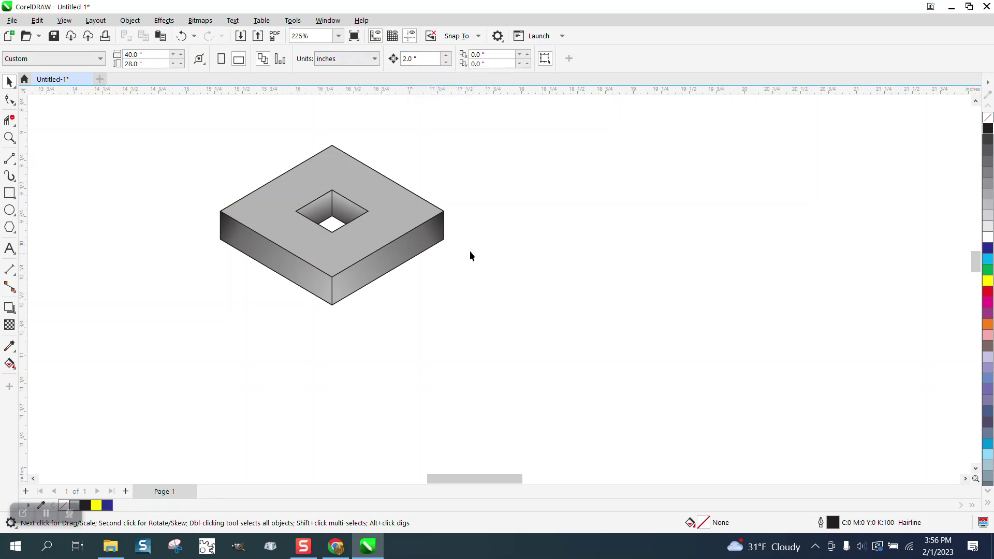
click(433, 223)
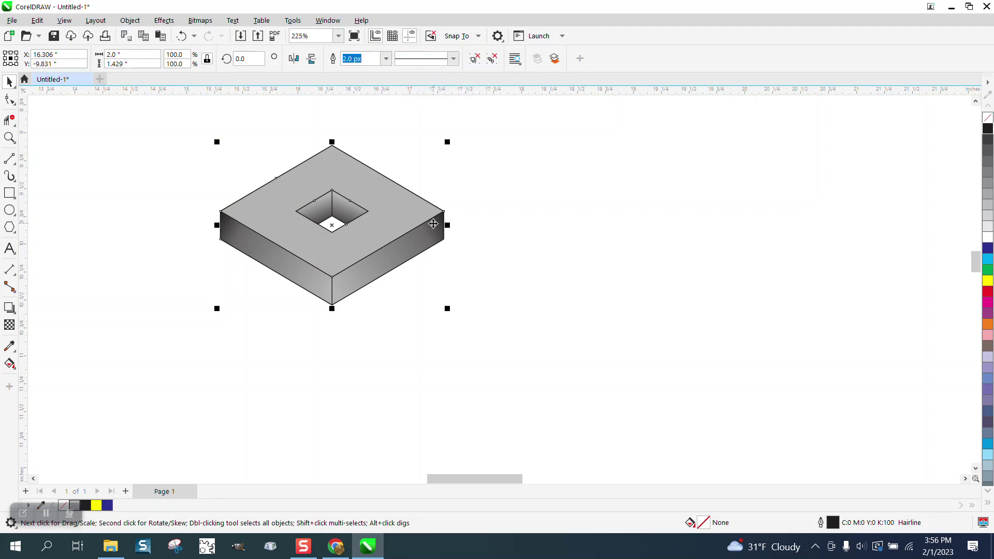
key(Right)
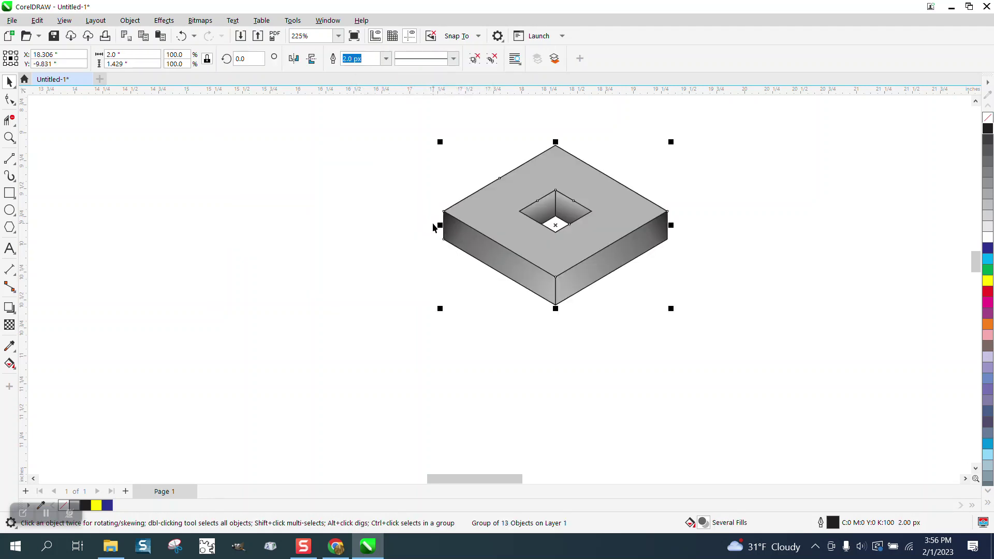
key(ctrl+d)
scroll(428, 239, down, 2)
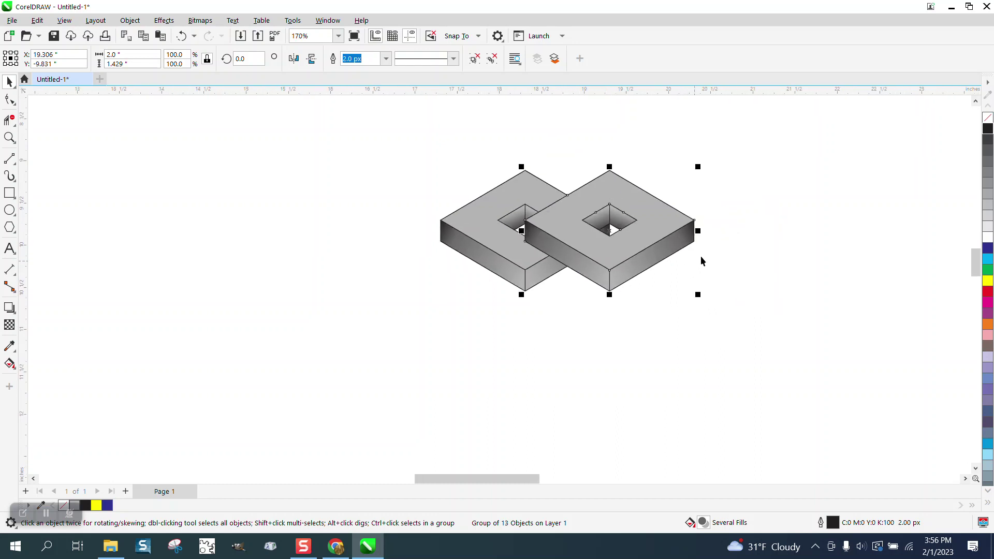
key(Delete)
click(600, 234)
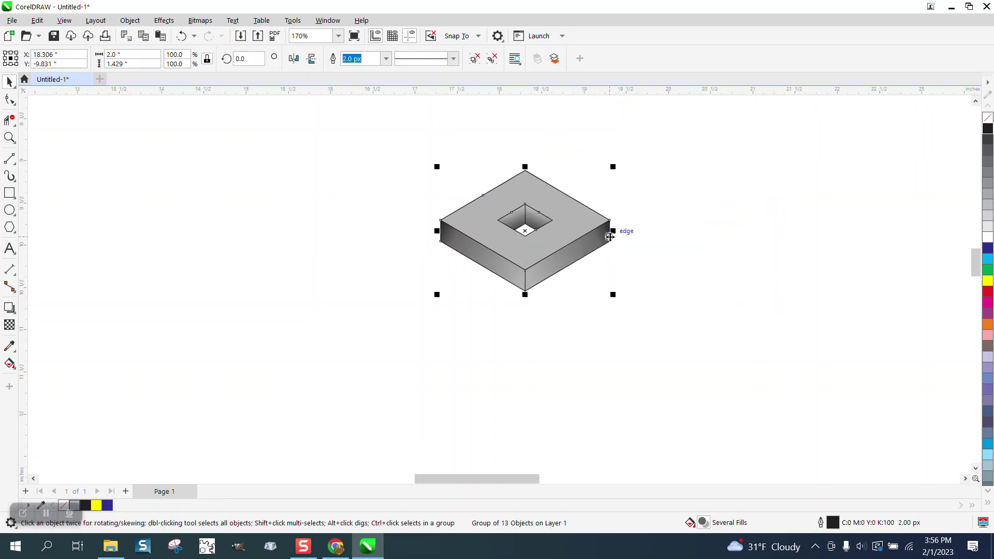
drag(580, 231, 472, 231)
click(464, 134)
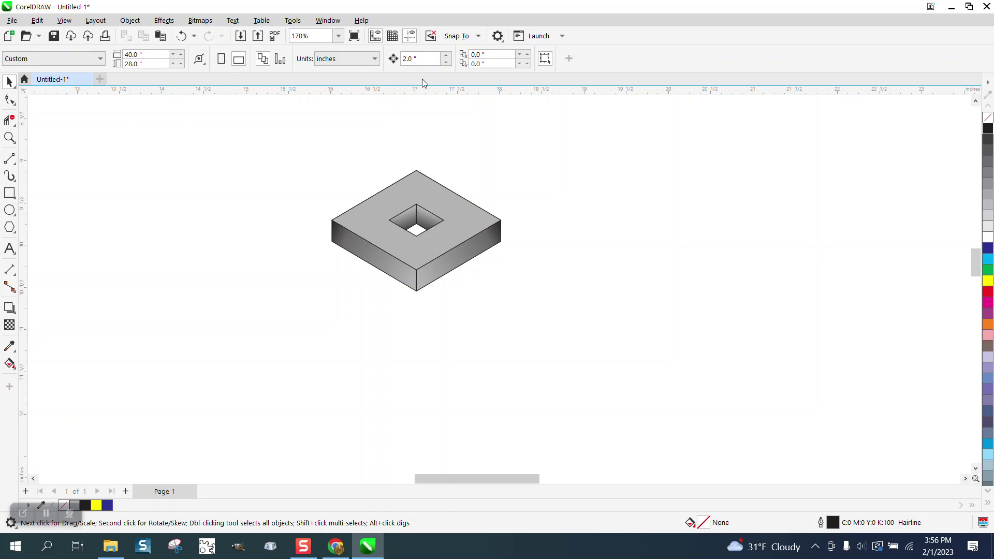
click(439, 202)
key(Escape)
Duplicate the block rightward in 2-inch steps into a row of seven, then shift the row left.
click(434, 194)
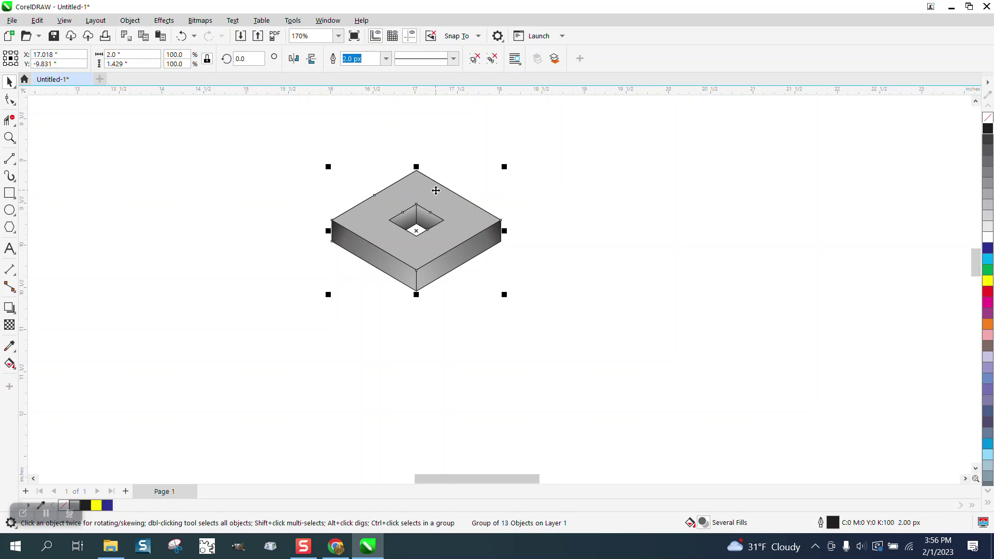
key(Right)
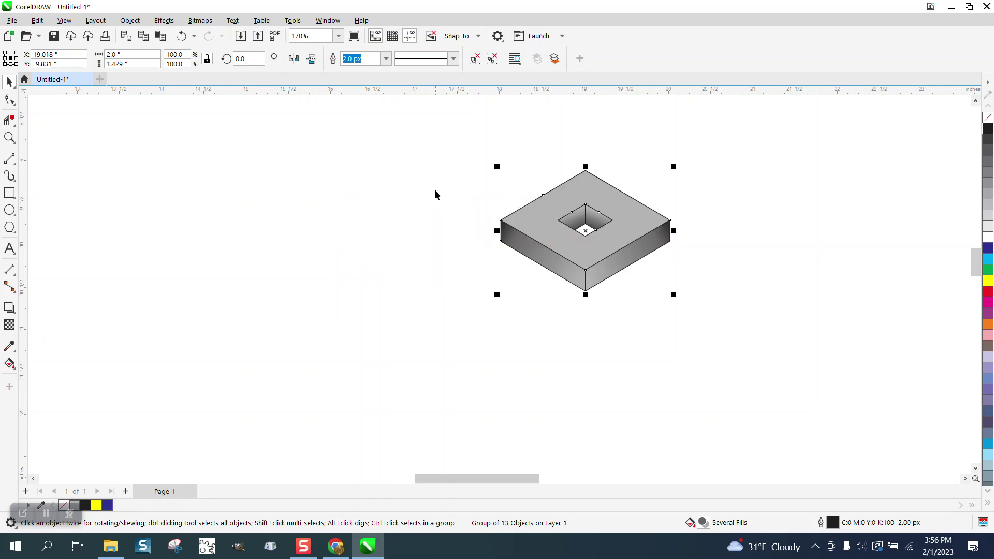
key(ctrl+d)
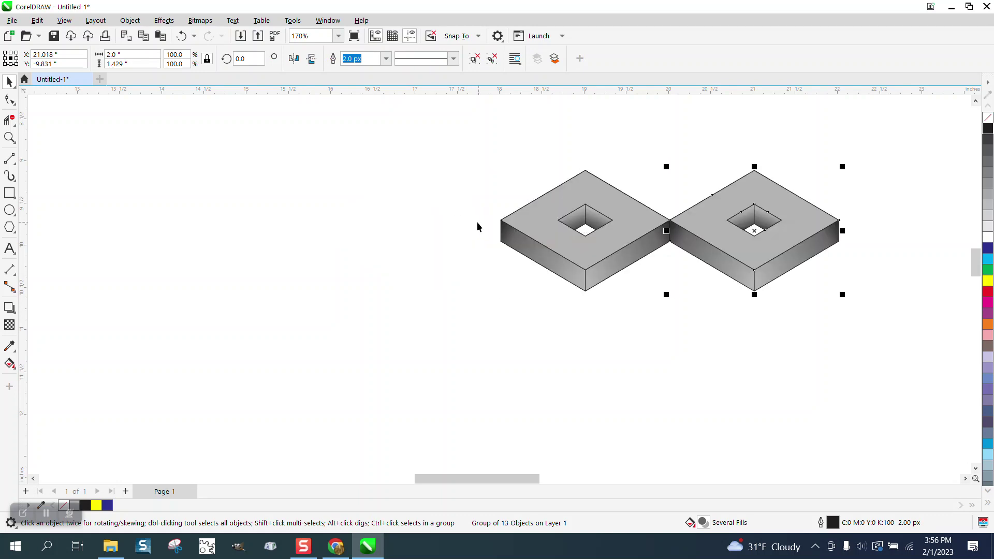
scroll(462, 234, down, 1)
scroll(583, 280, down, 3)
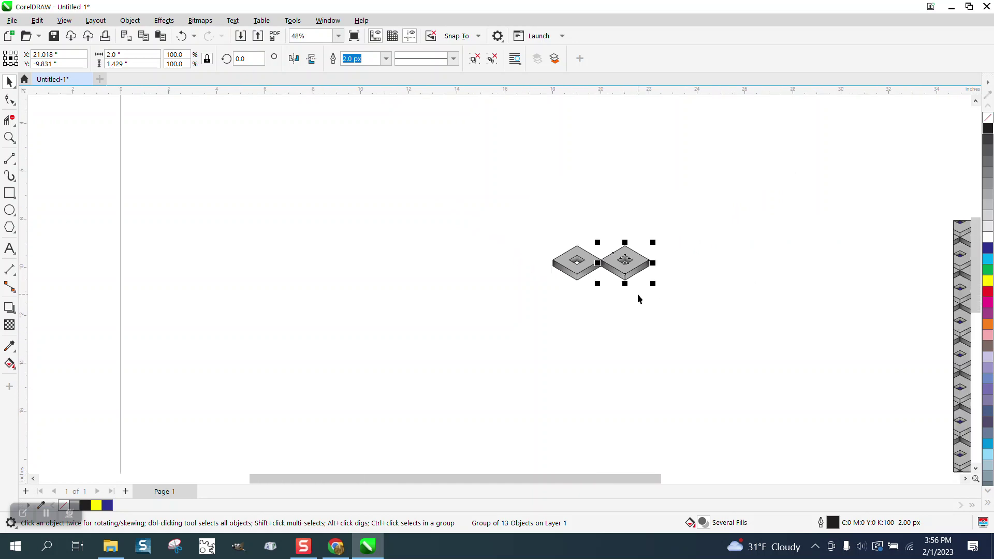
key(ctrl+d)
key(ctrl+d)
key(ctrl+d)
key(ctrl+d)
key(ctrl+d)
scroll(641, 301, down, 2)
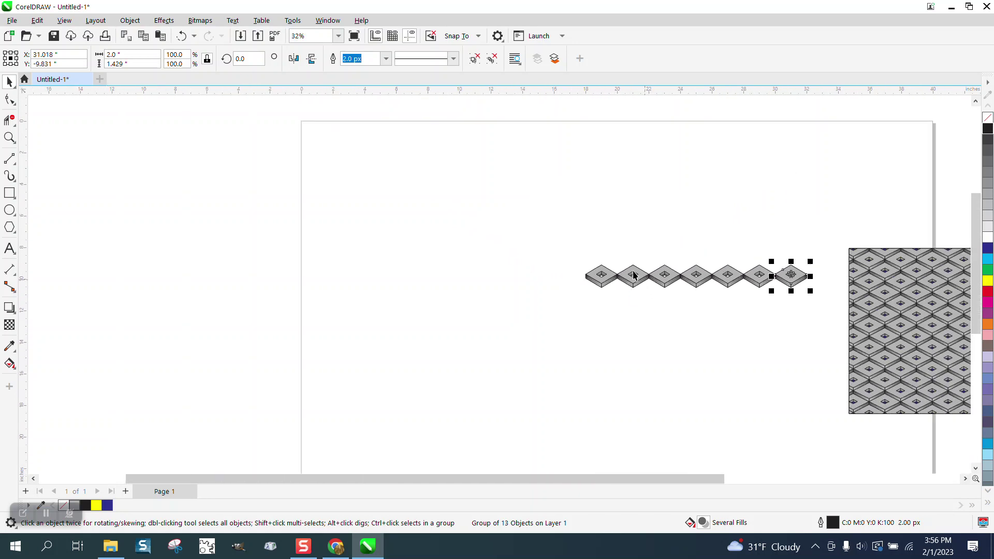
drag(571, 238, 825, 322)
drag(699, 277, 582, 277)
Add copies leftward to complete the row of 11 blocks and select the entire row.
click(479, 266)
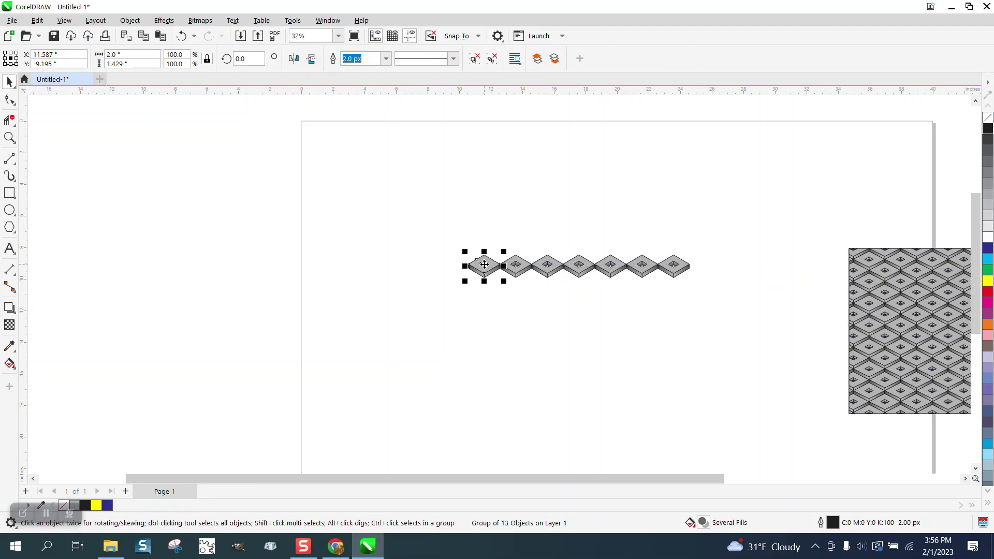
key(ctrl+d)
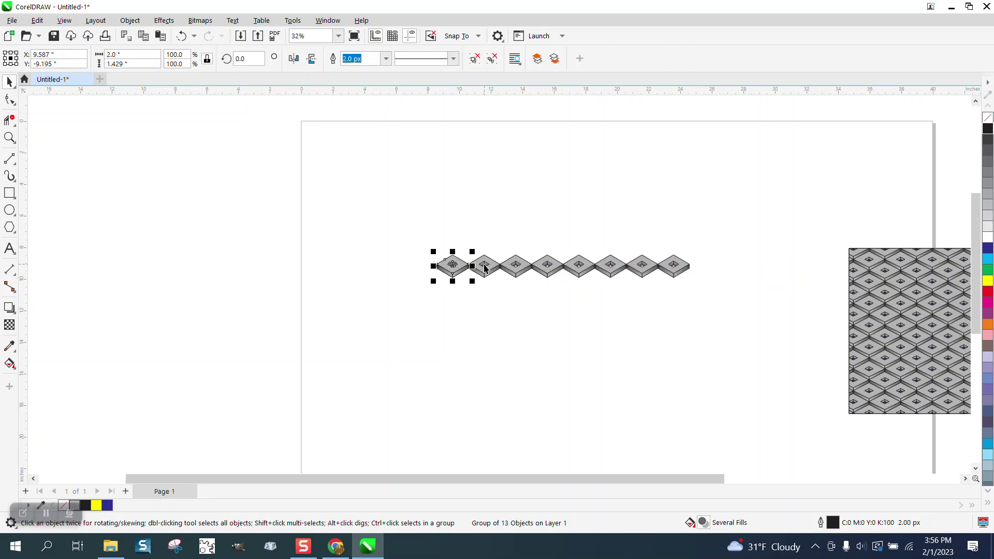
key(ctrl+d)
key(ctrl+d)
key(ctrl+d)
drag(321, 236, 752, 334)
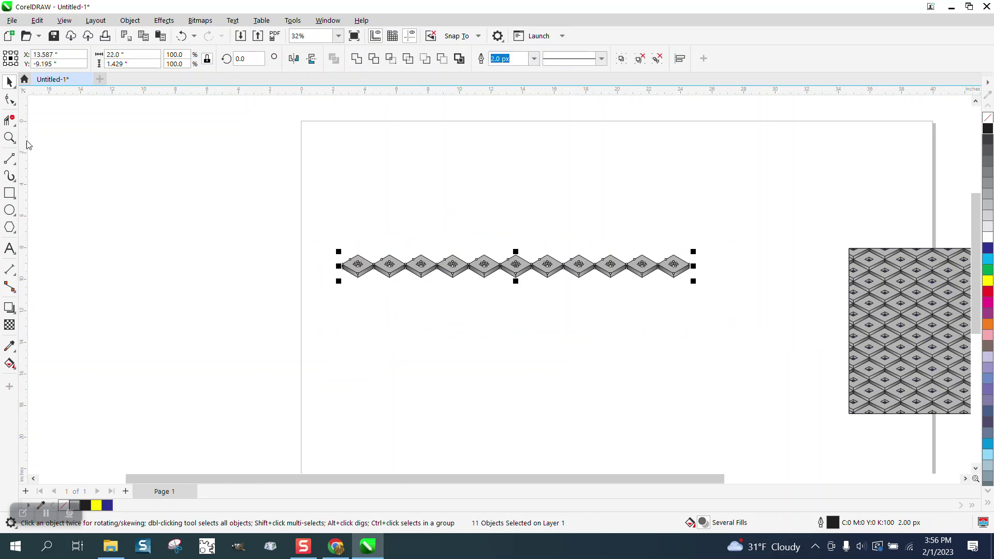
click(9, 137)
drag(315, 227, 739, 348)
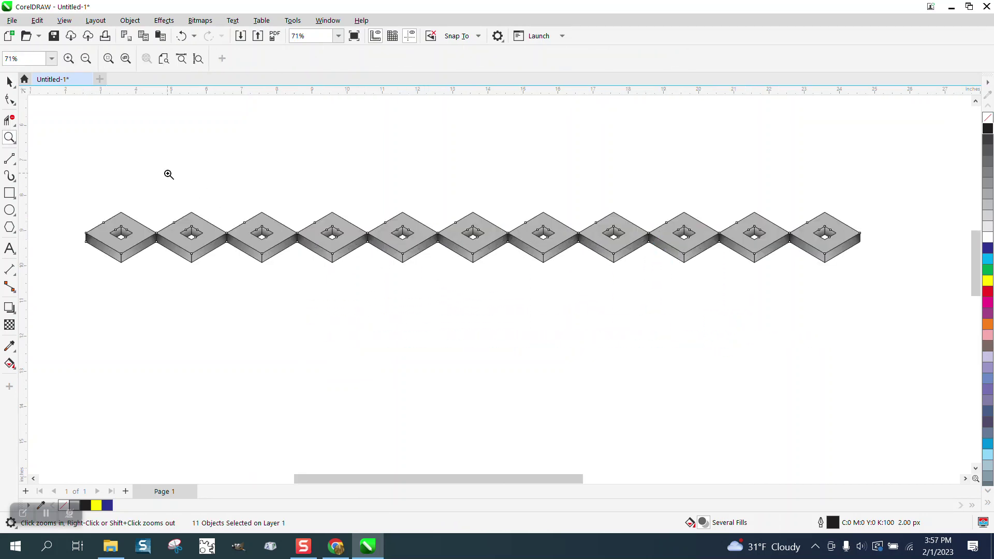
click(10, 81)
drag(67, 199, 879, 310)
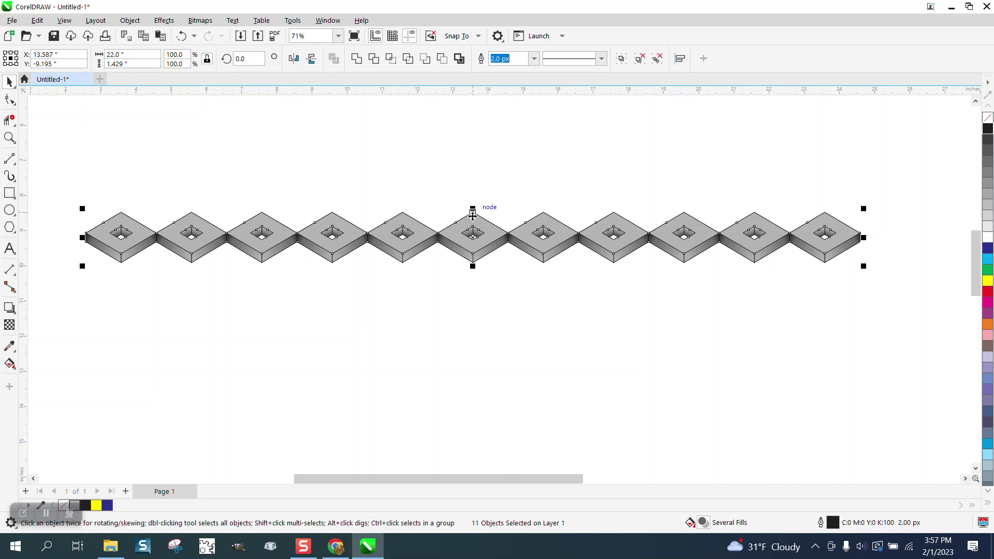
Copy the diamond row offset down-right to form a staggered second row.
drag(472, 207, 509, 243)
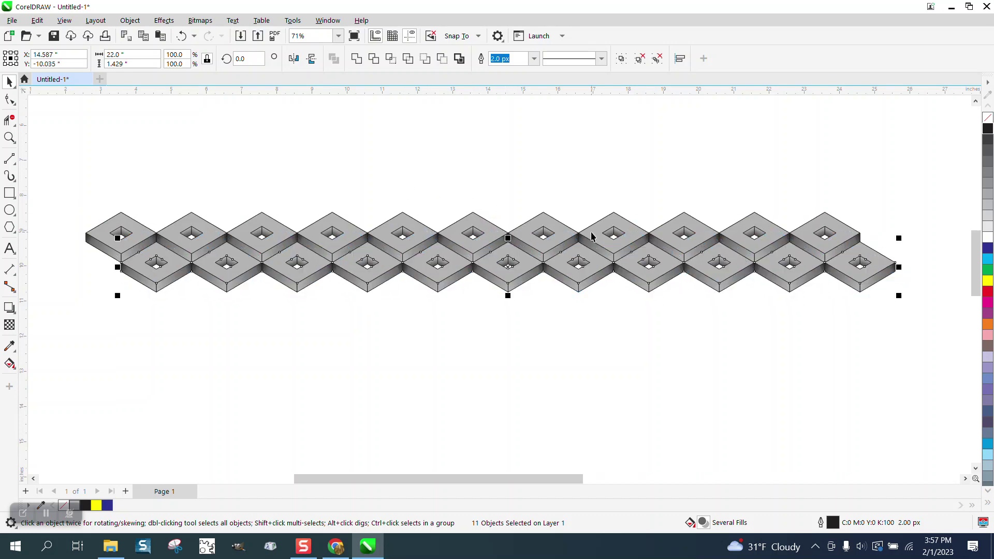
key(ctrl+r)
key(Delete)
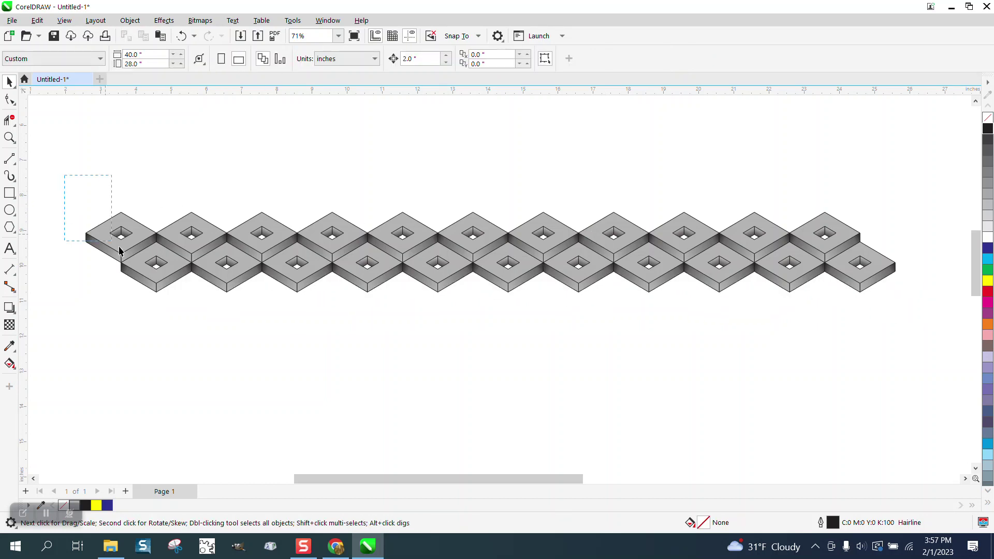
Stack repeated copies of the two staggered rows downward into a tiled grid.
drag(119, 250, 961, 313)
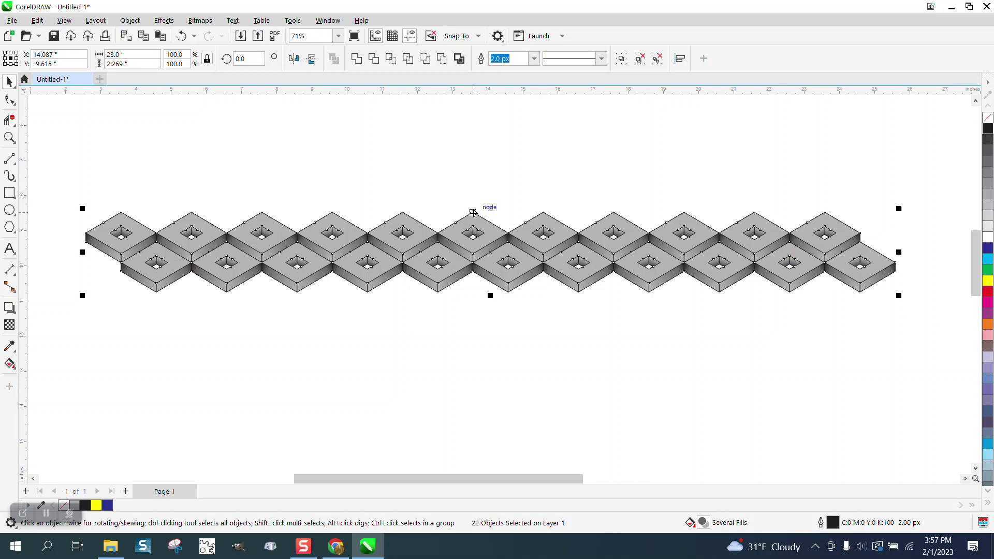
drag(473, 213, 471, 273)
scroll(458, 192, down, 2)
key(ctrl+r)
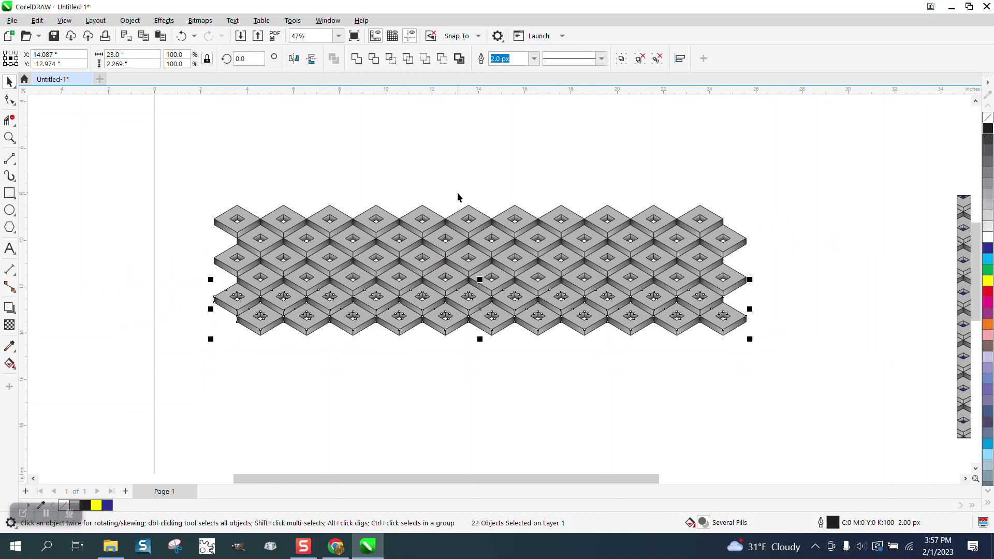
key(ctrl+r)
key(ctrl+r)
key(ctrl+r)
key(ctrl+r)
key(ctrl+r)
scroll(449, 179, down, 1)
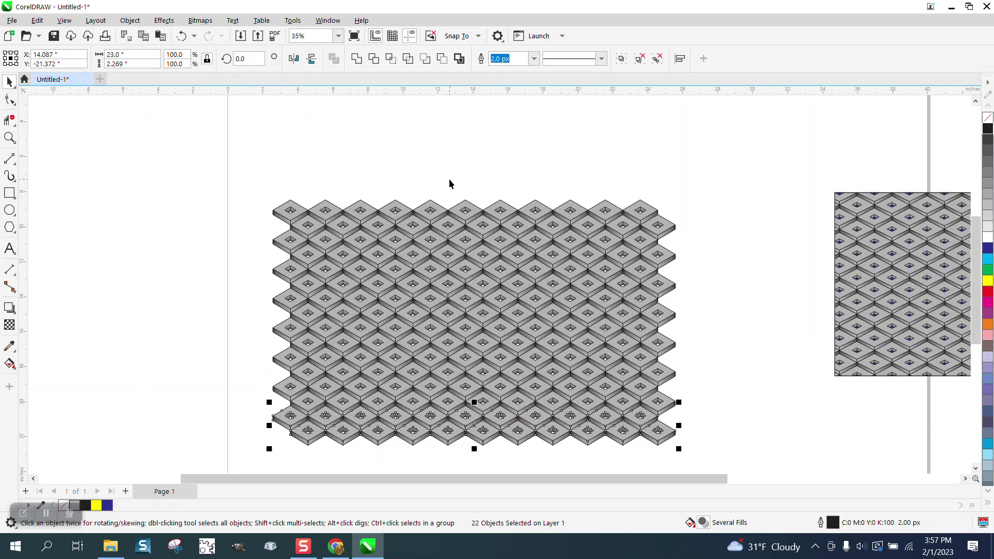
key(ctrl+r)
Marquee-select the entire diamond array with the Pick tool.
scroll(449, 179, down, 1)
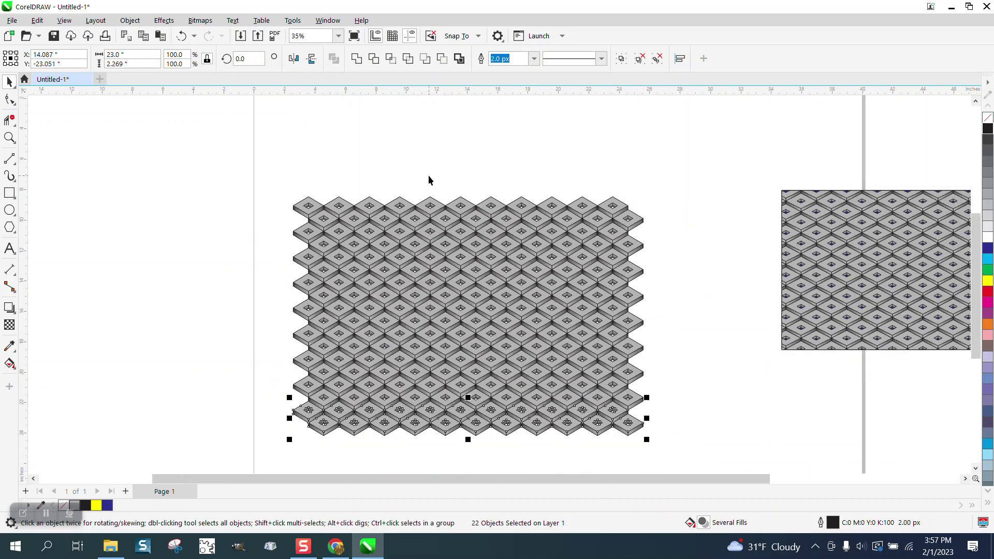
scroll(432, 215, down, 1)
drag(292, 184, 658, 423)
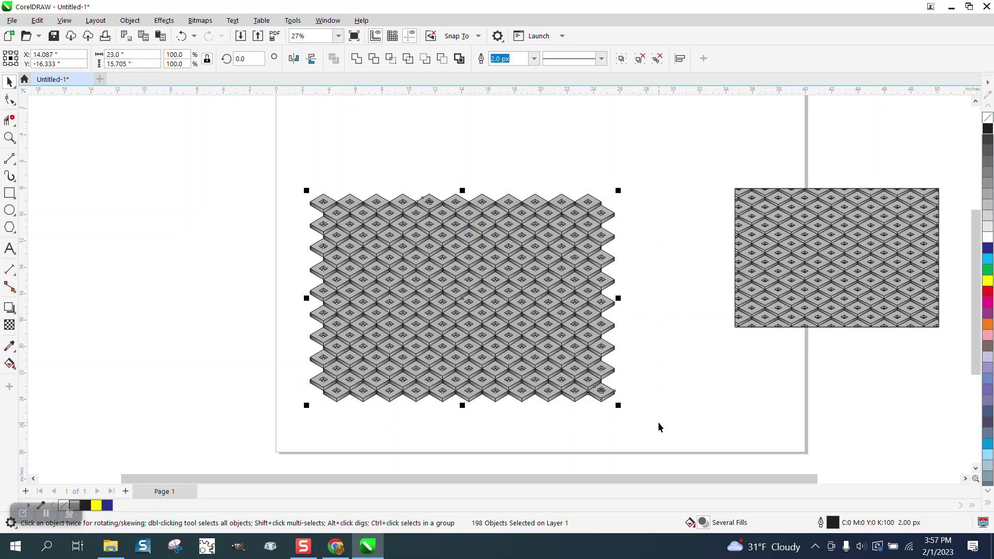
Group all 198 diamond blocks and draw a rectangle marking the tile area.
key(ctrl+g)
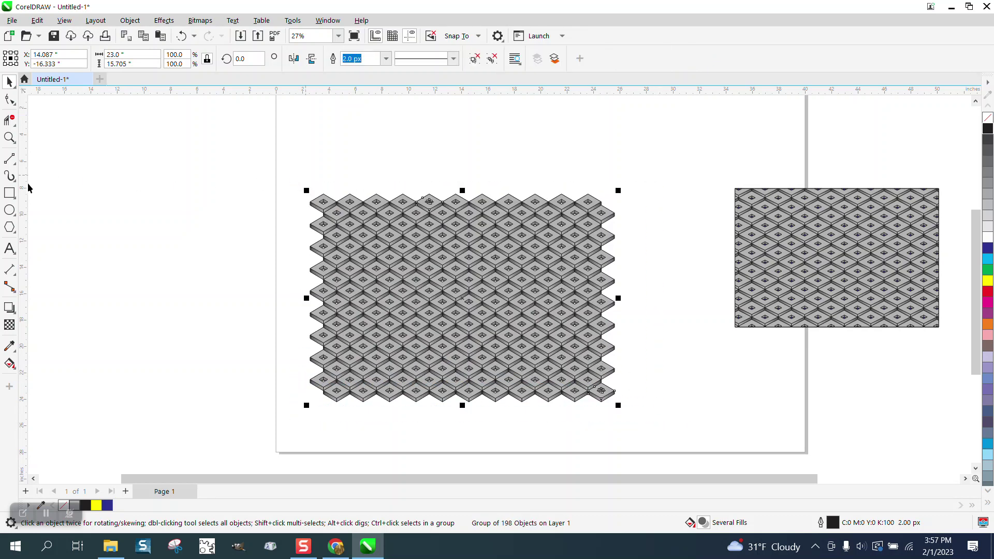
click(9, 193)
drag(345, 218, 587, 376)
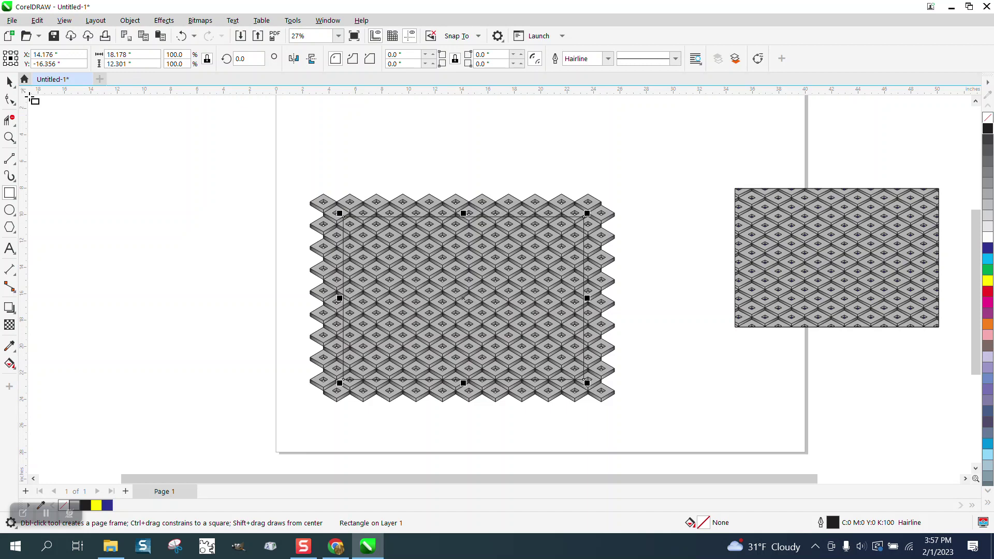
Set the nudge distance to 20 inches.
click(10, 81)
click(281, 107)
drag(418, 59, 359, 60)
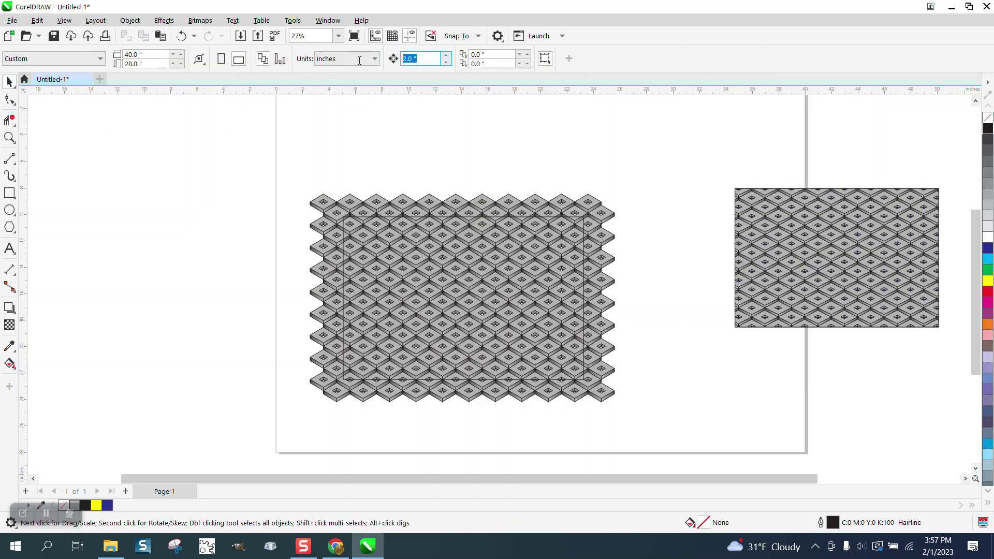
text(20)
Intersect the rectangle with the array and nudge the cropped tile 40 inches left.
drag(300, 172, 647, 433)
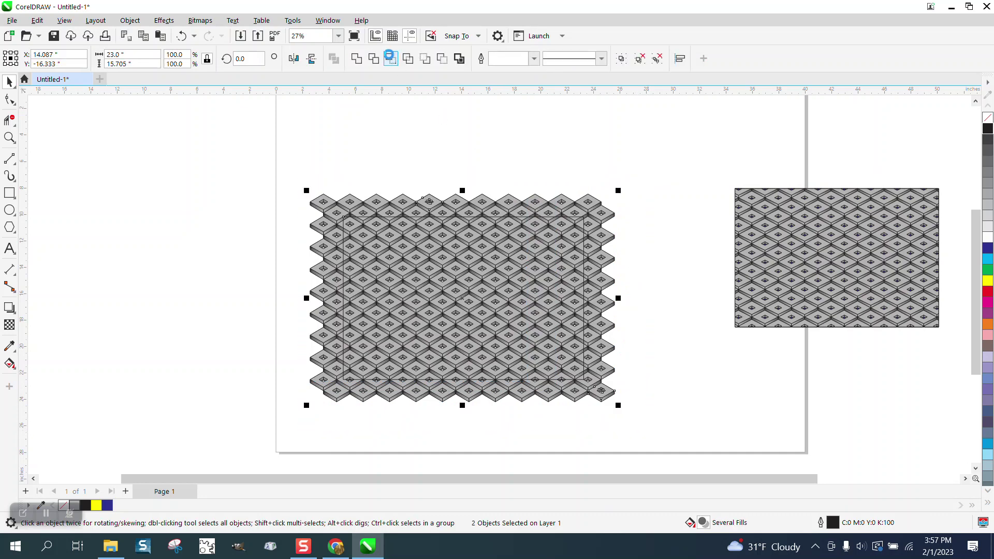
click(459, 220)
key(Left)
key(Left)
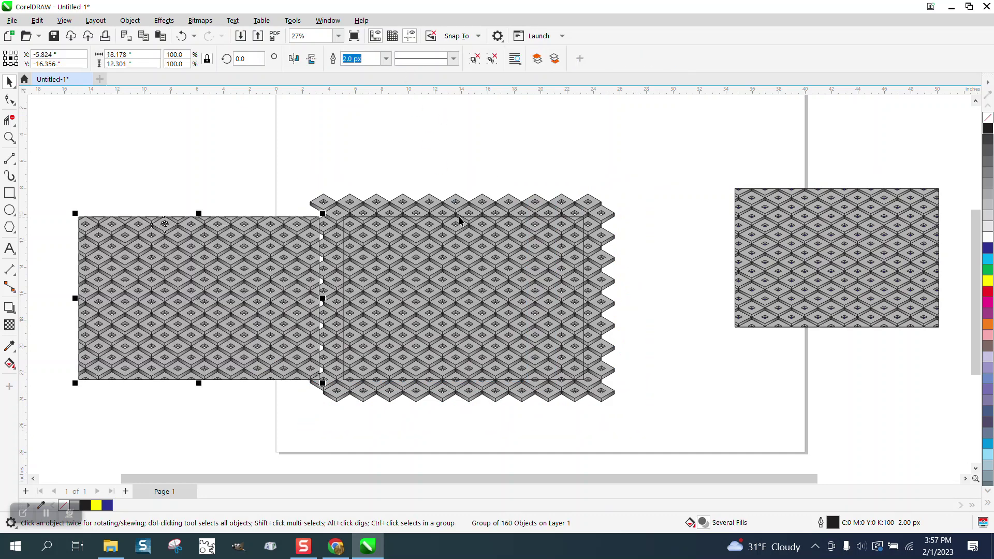
key(Right)
key(Left)
scroll(512, 230, down, 1)
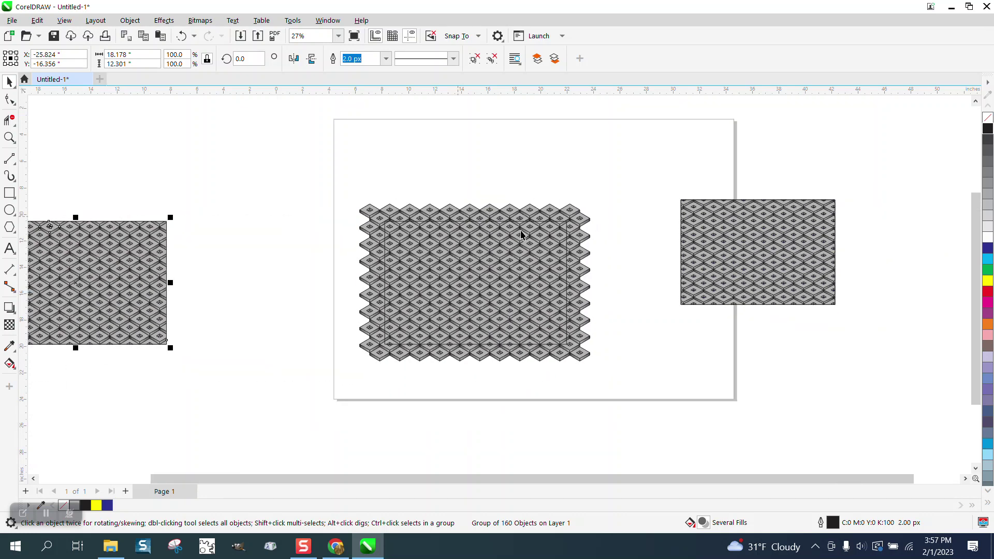
Move the diamond array down and fill the uncovered tile rectangle yellow.
click(524, 226)
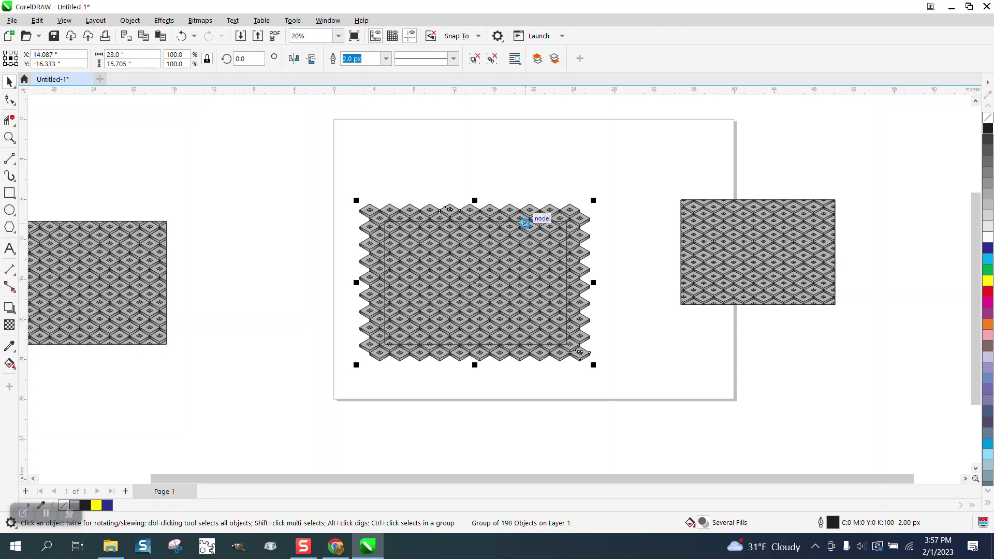
key(Down)
click(541, 232)
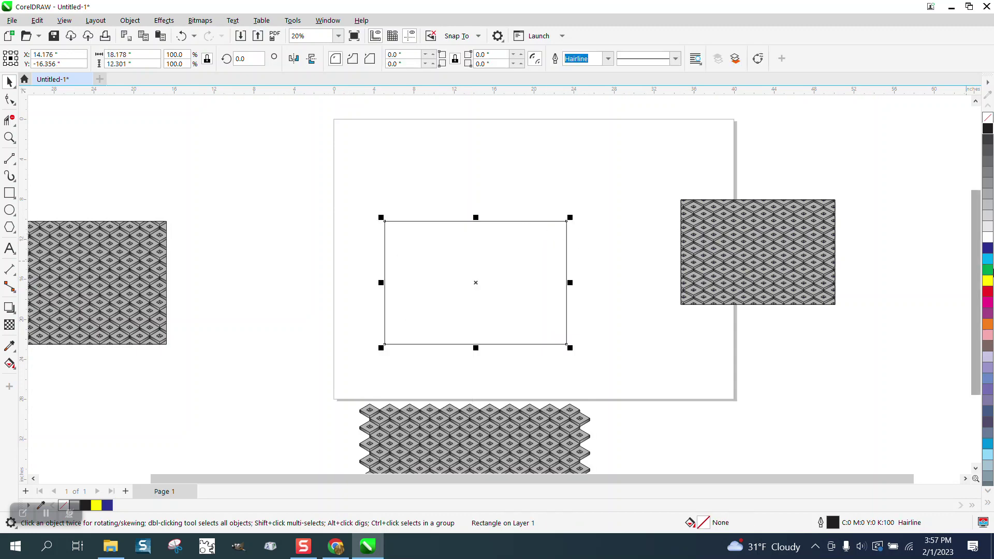
click(988, 280)
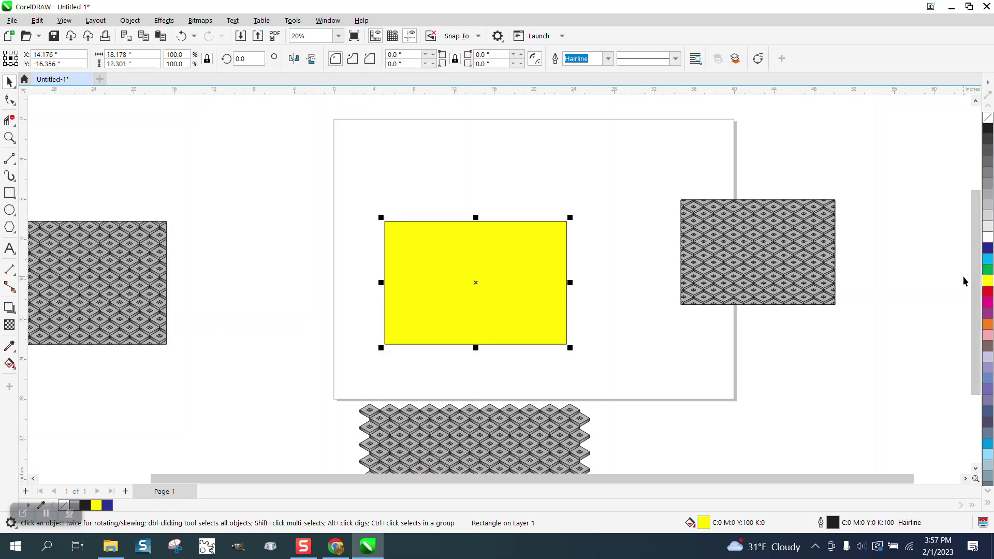
Send the yellow rectangle to the back of the page and nudge it under the tile.
click(130, 20)
mouse_move(154, 213)
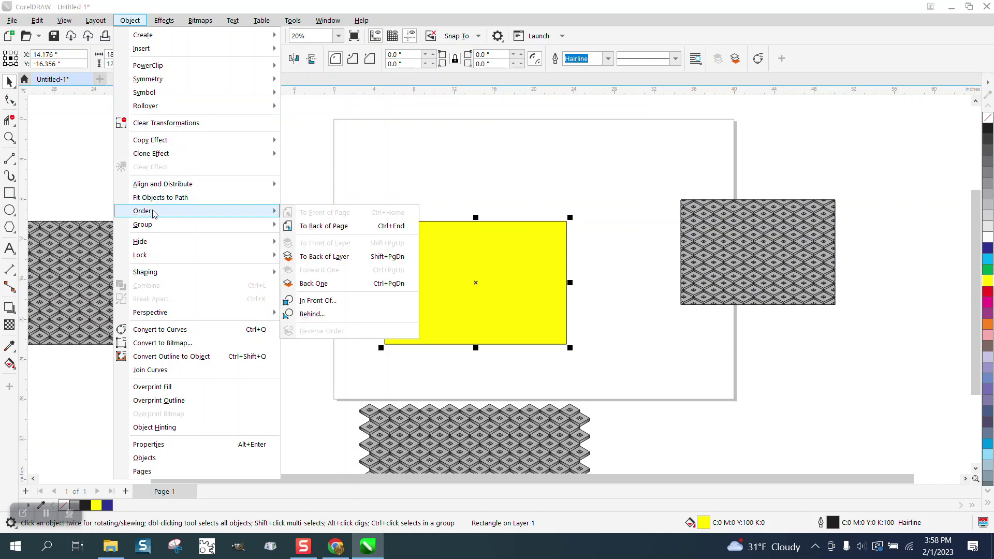
click(310, 227)
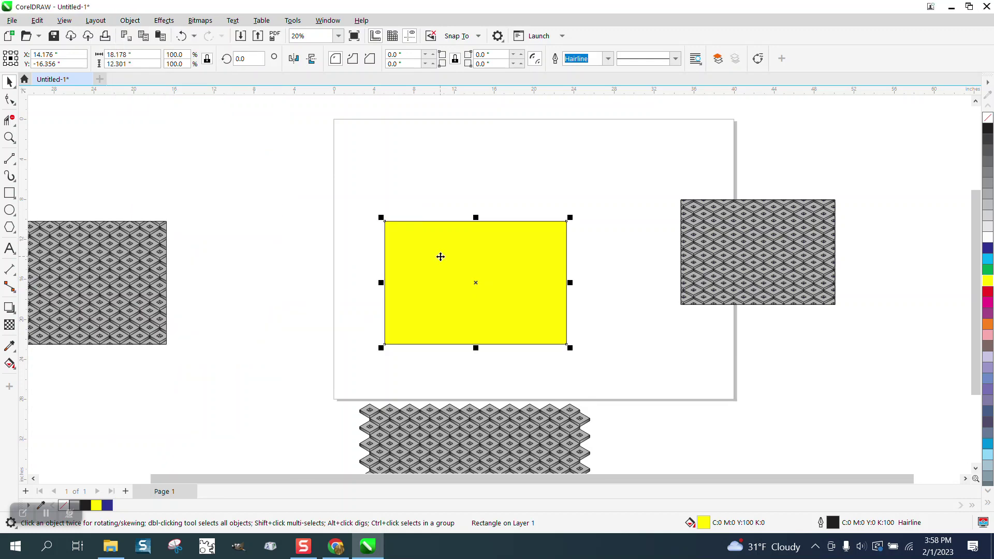
key(Left)
key(Left)
scroll(322, 219, down, 1)
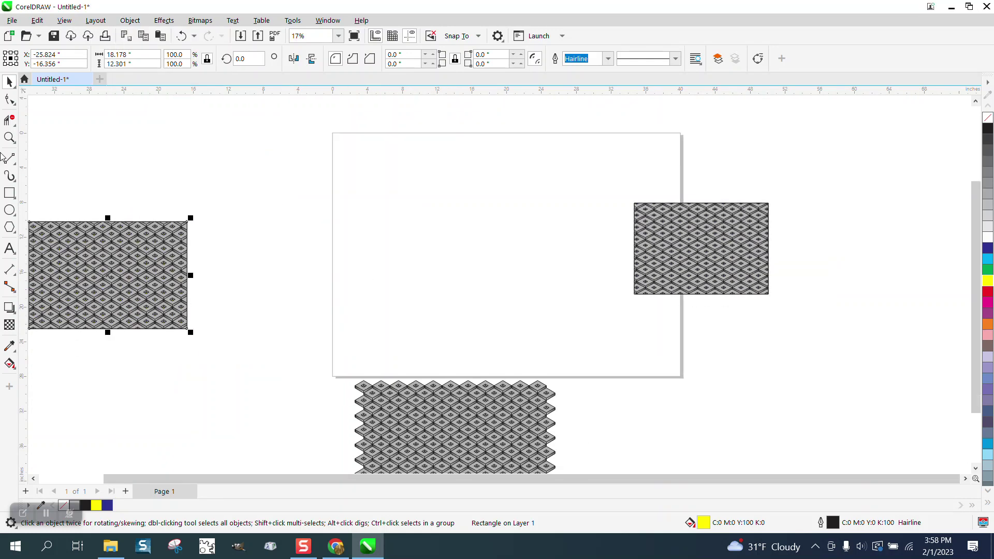
Zoom in on the tile to check the holes and select the yellow rectangle.
click(9, 137)
drag(102, 228, 220, 274)
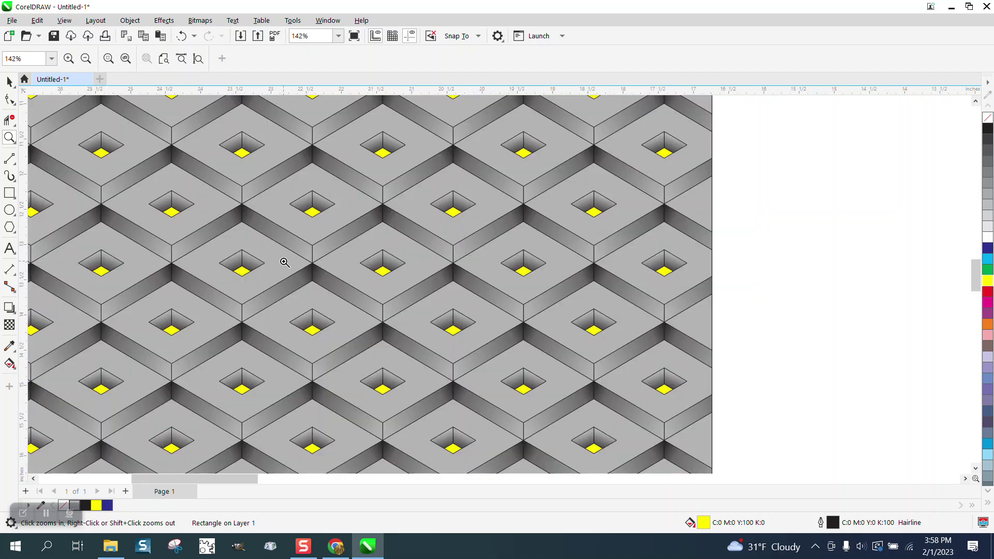
scroll(312, 264, down, 3)
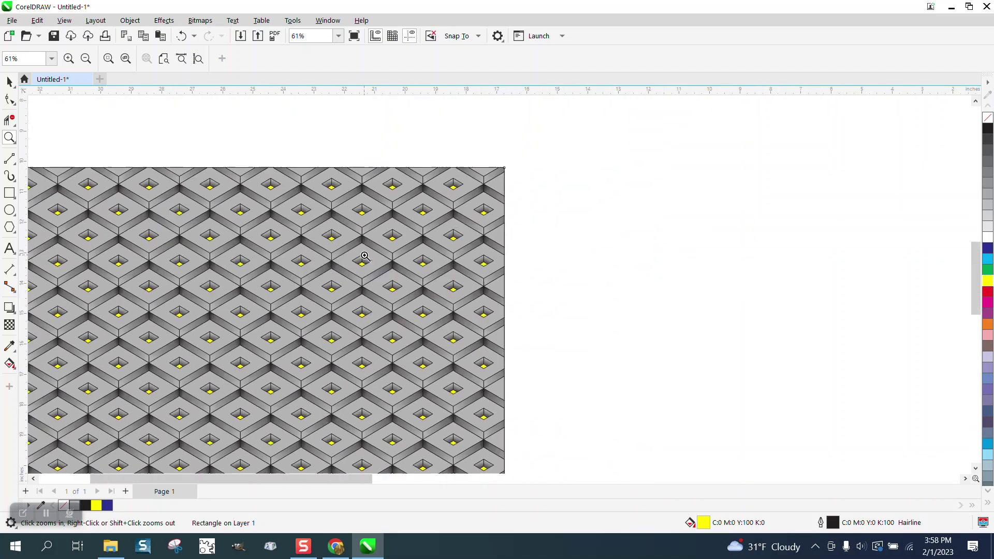
scroll(409, 269, up, 5)
scroll(415, 275, down, 3)
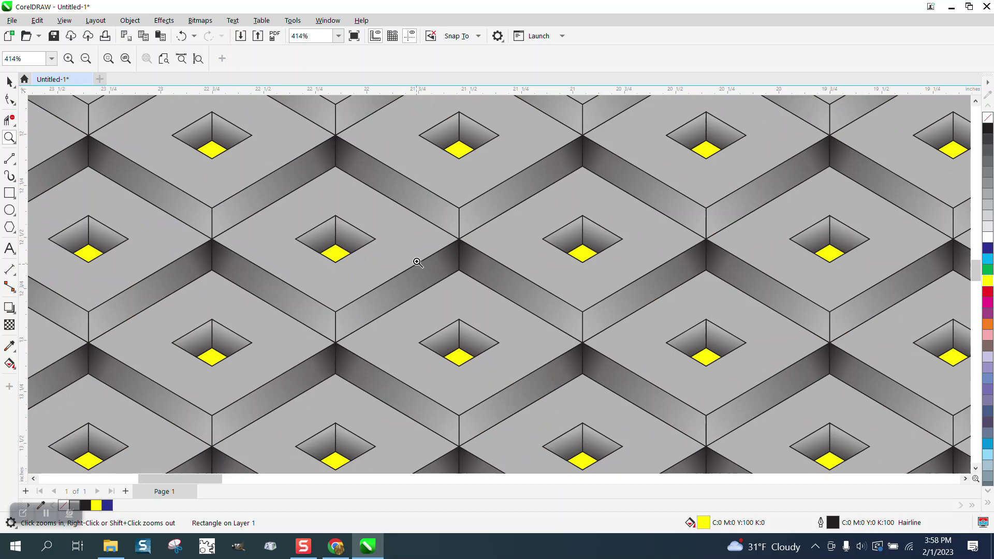
scroll(416, 260, down, 4)
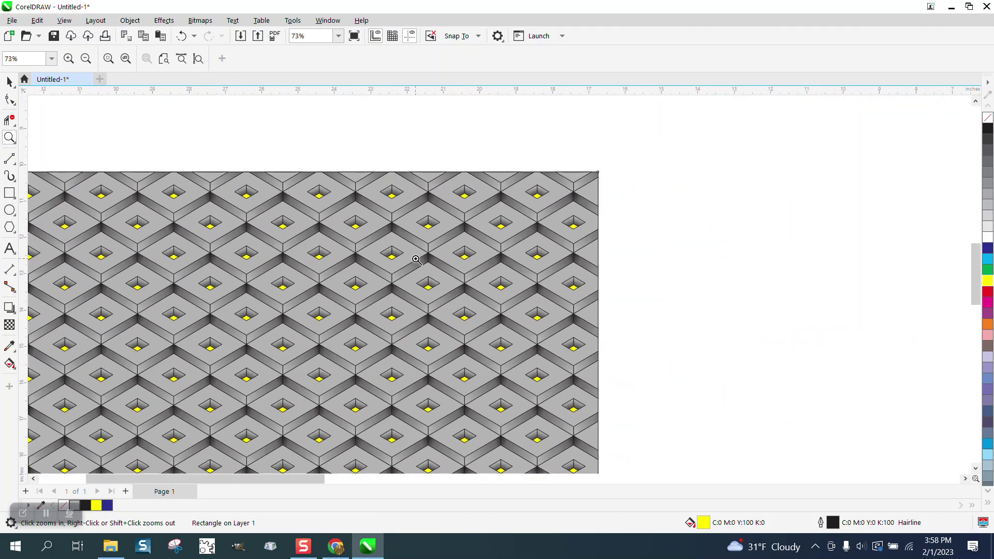
double_click(9, 82)
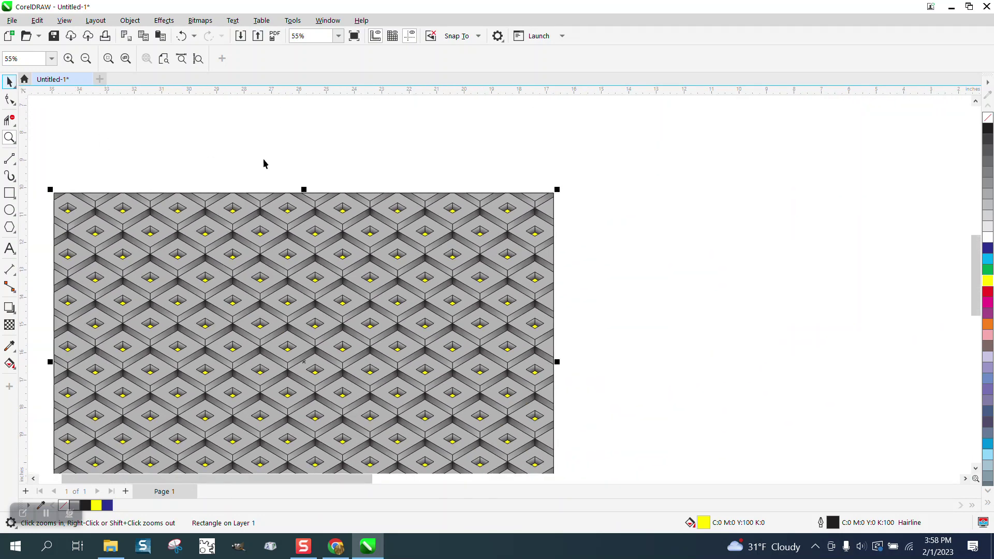
scroll(455, 227, down, 1)
Duplicate the yellow rectangle, fill the copy red, and drag it under the tile.
key(ctrl+d)
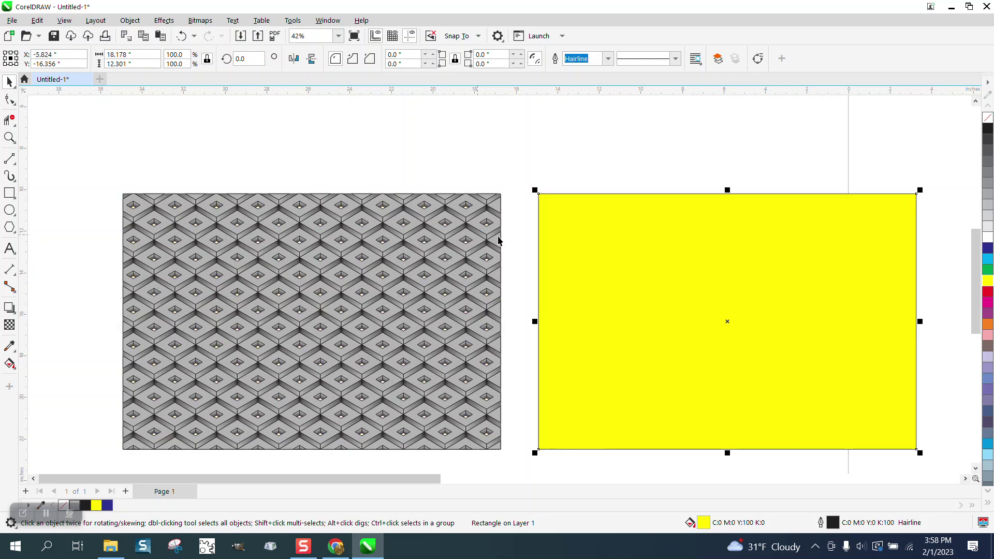
click(988, 292)
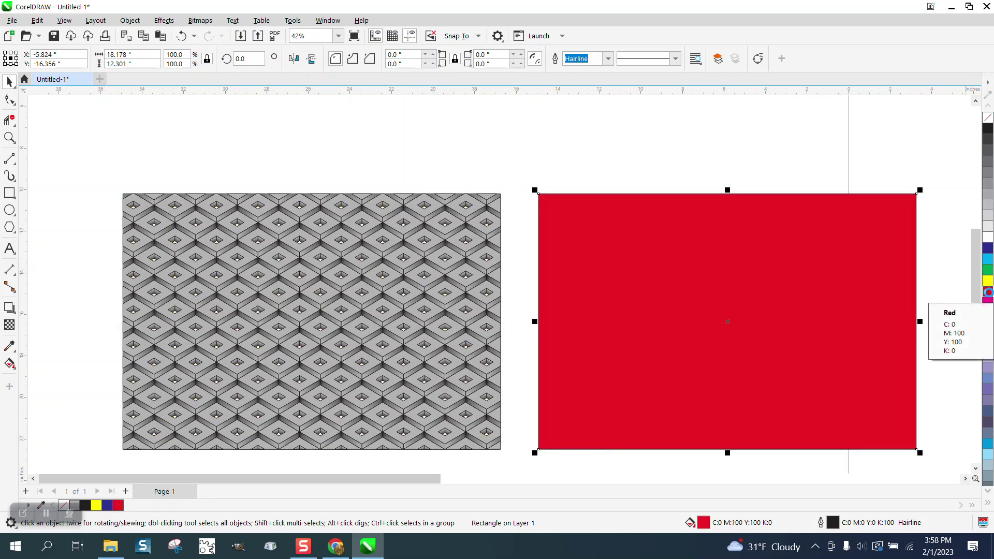
drag(704, 213, 289, 214)
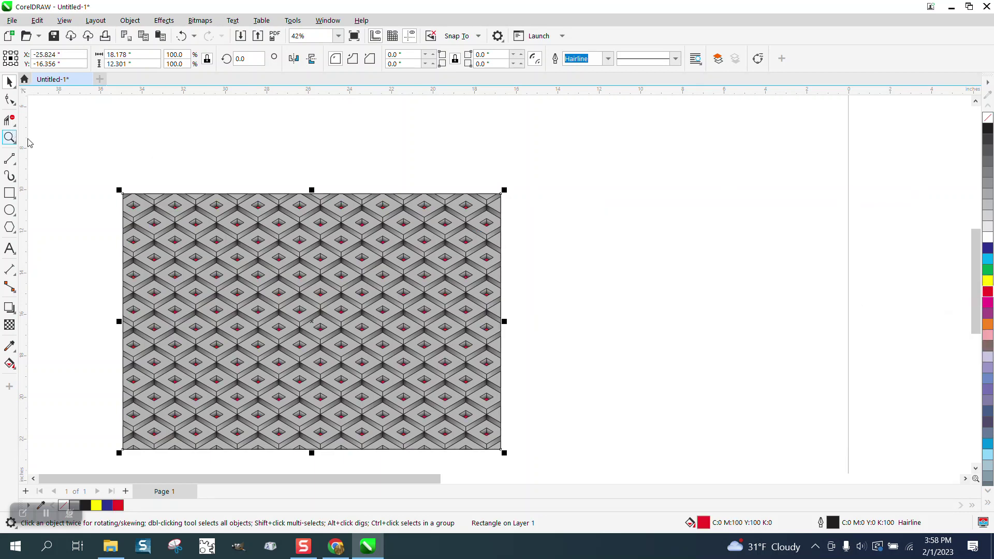
Zoom in to inspect the red showing through the diamond blocks' holes.
click(9, 138)
click(452, 295)
scroll(383, 231, down, 8)
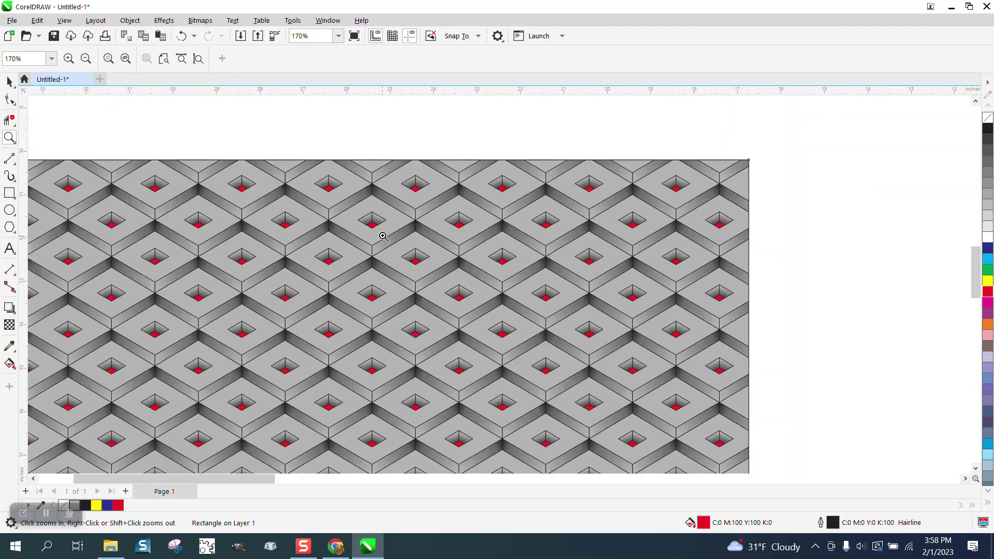
scroll(479, 313, down, 2)
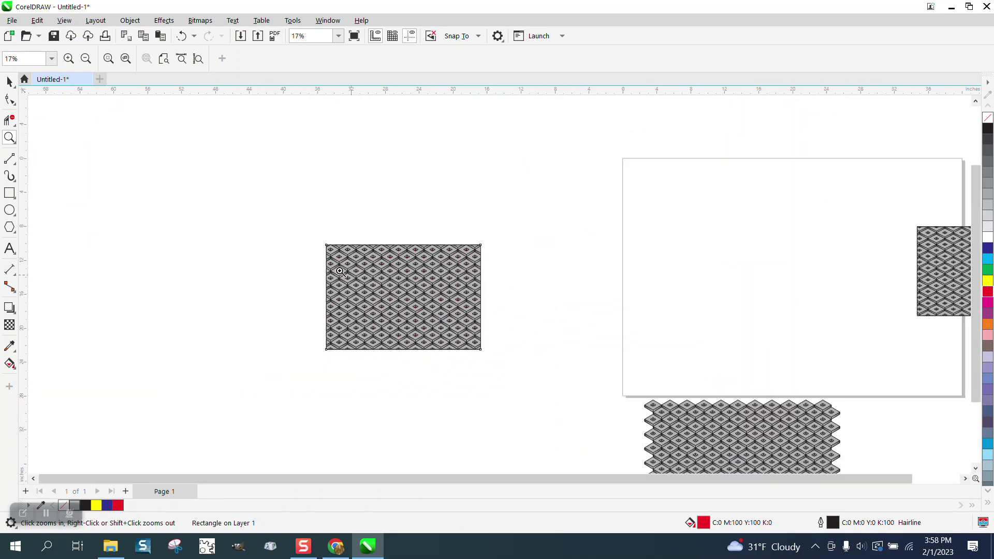
drag(325, 252, 483, 354)
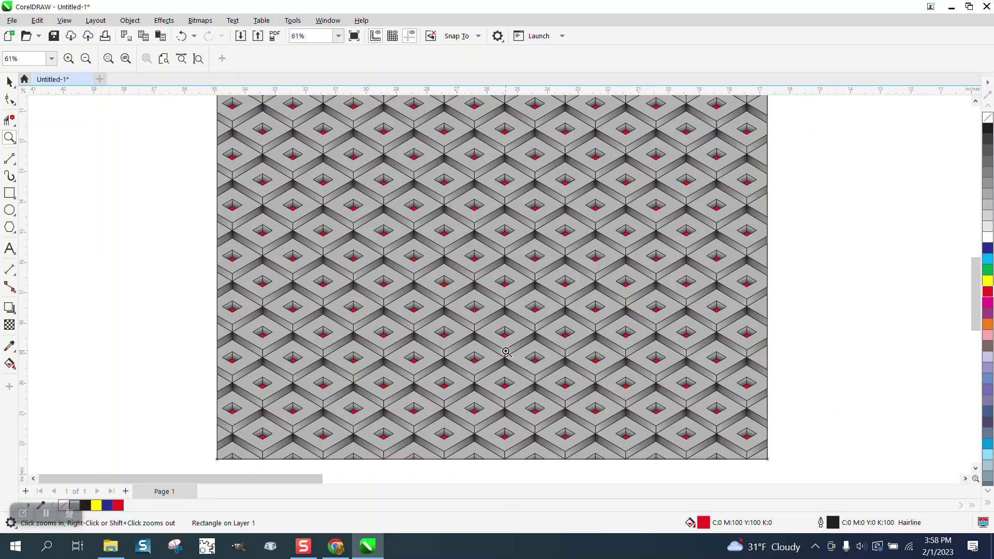